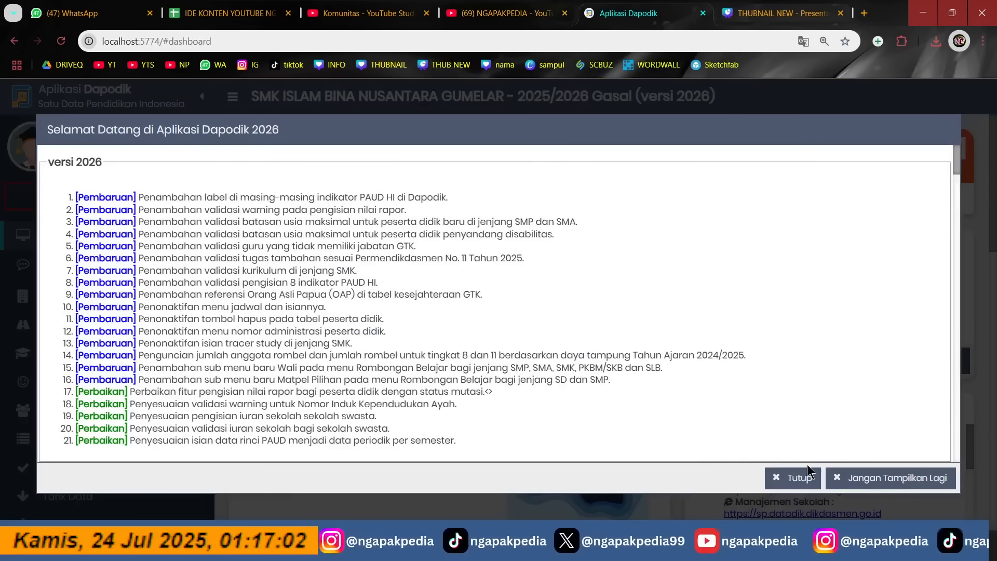
Step: Dismiss the Dapodik 2026 welcome notice and browse the recent Dapodik videos on the NGAPAKPEDIA YouTube channel
left_click(797, 478)
left_click(778, 16)
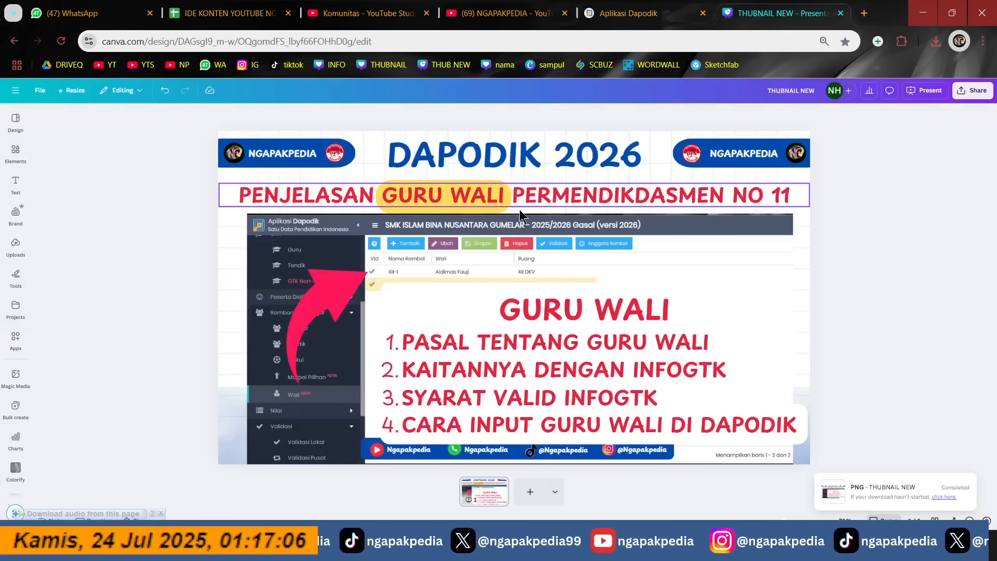
left_click(629, 15)
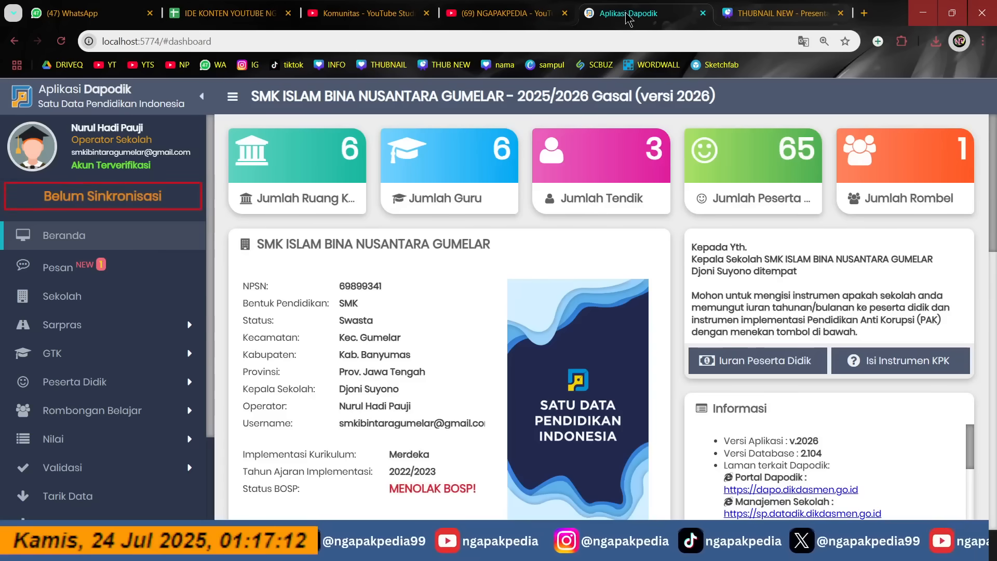
left_click(485, 15)
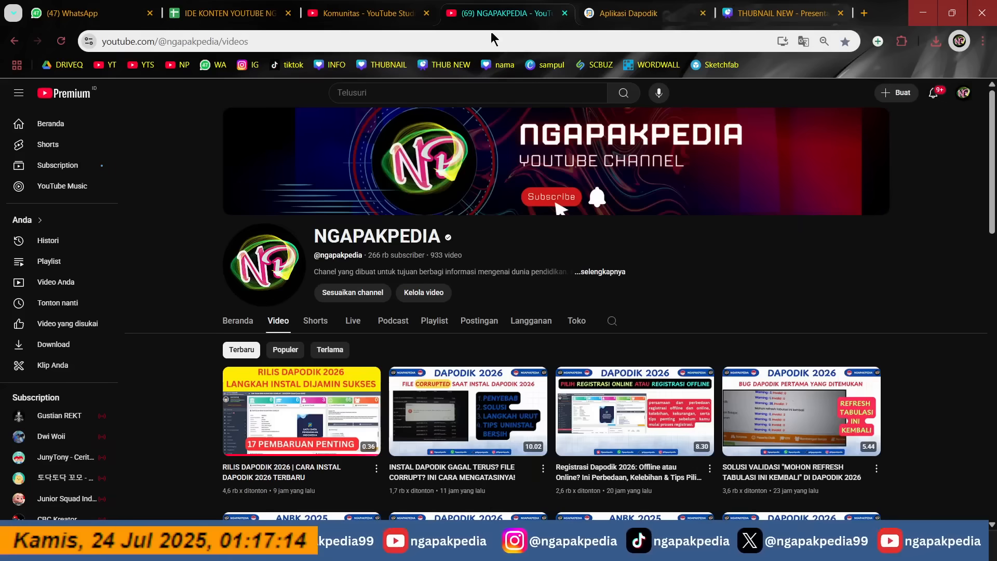
scroll(468, 273, "down", 10)
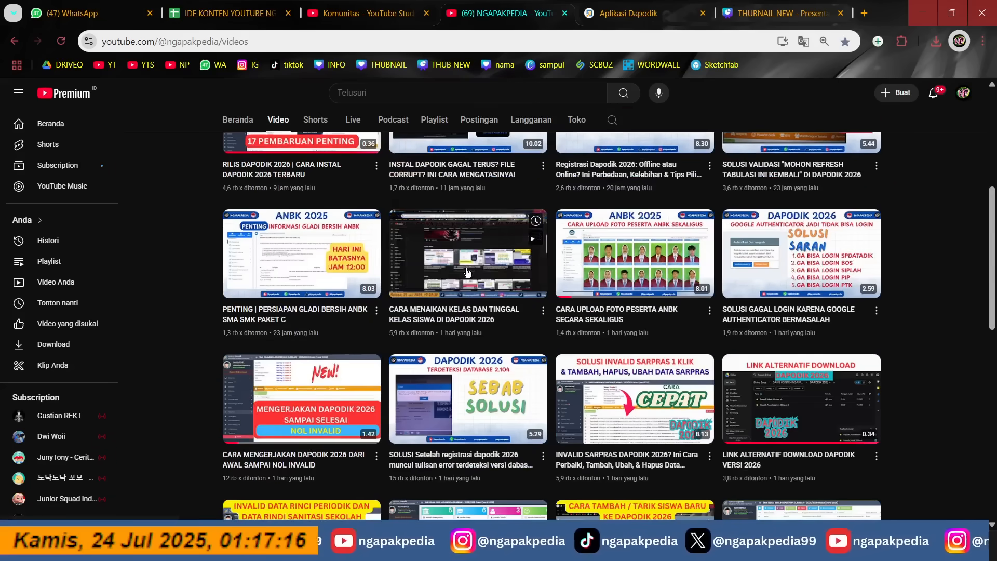
scroll(467, 273, "down", 3)
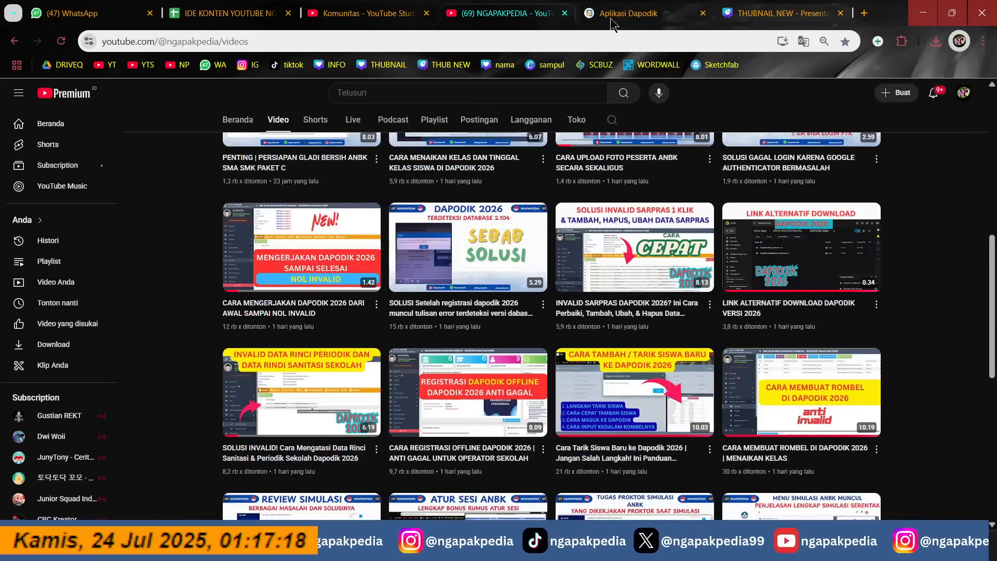
Step: Return to Dapodik and check the Peserta Didik invalid count in the local validation
left_click(613, 15)
scroll(184, 342, "down", 3)
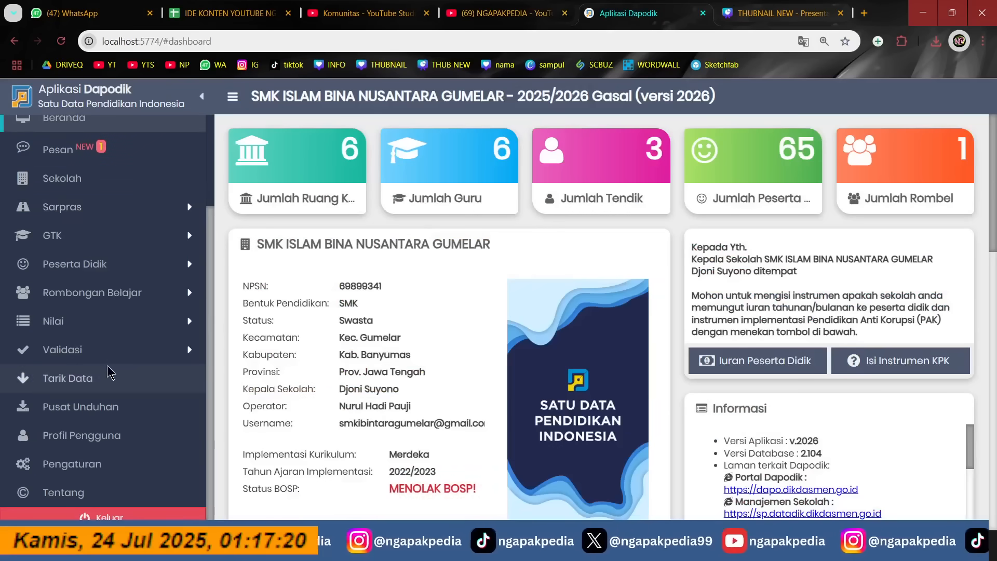
left_click(156, 353)
left_click(114, 379)
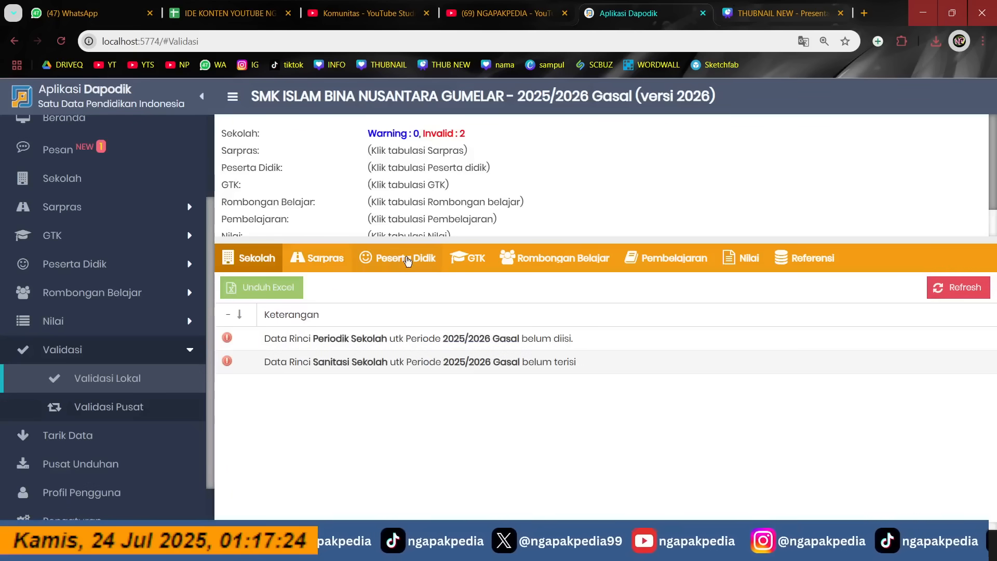
left_click(408, 261)
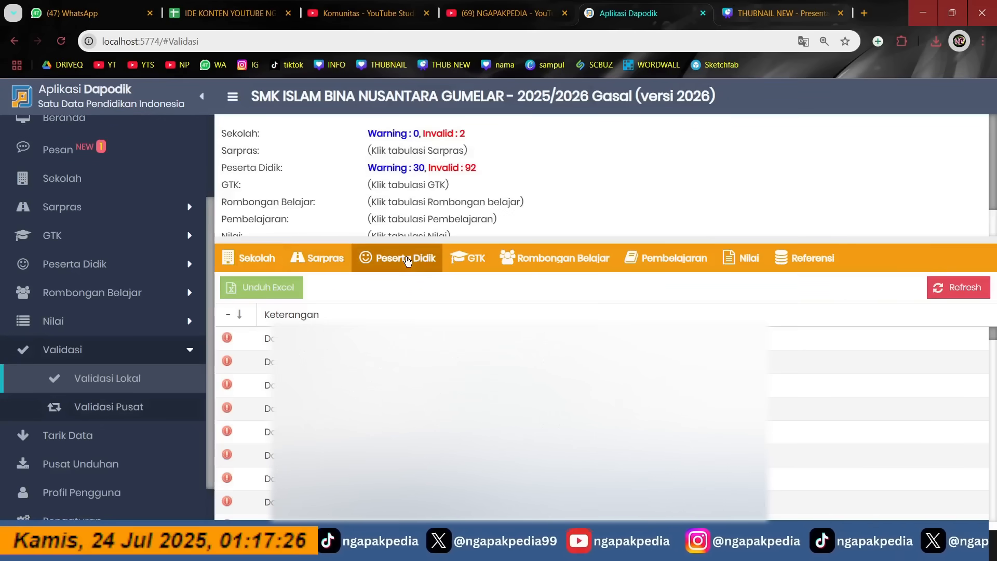
double_click(468, 168)
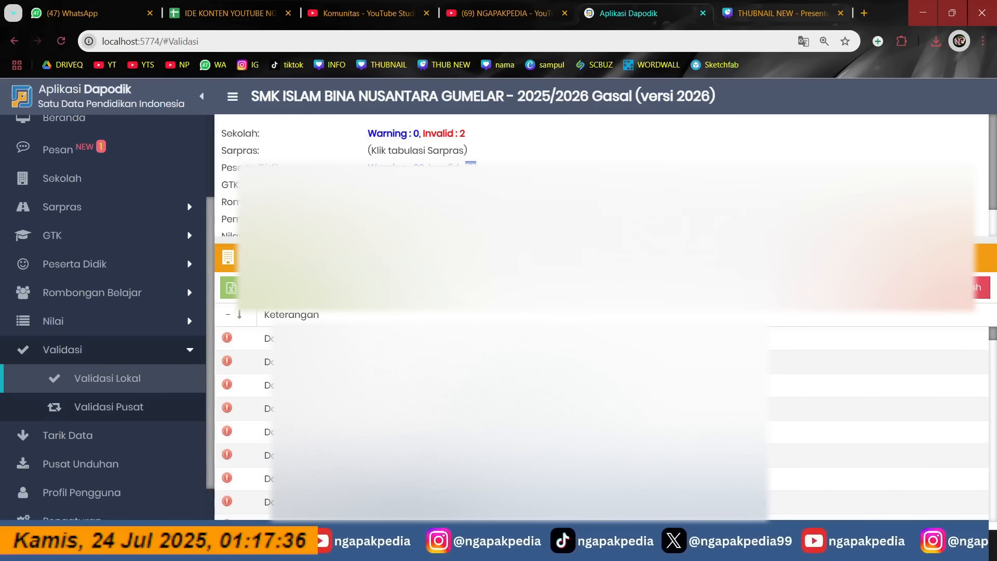
Step: Review the Notepad note on invalid student periodic data, highlighting the lines CARA MANUAL ( SISWA BARU ) and CARA CEPAT, and minimize it
left_click(446, 547)
left_click(152, 135)
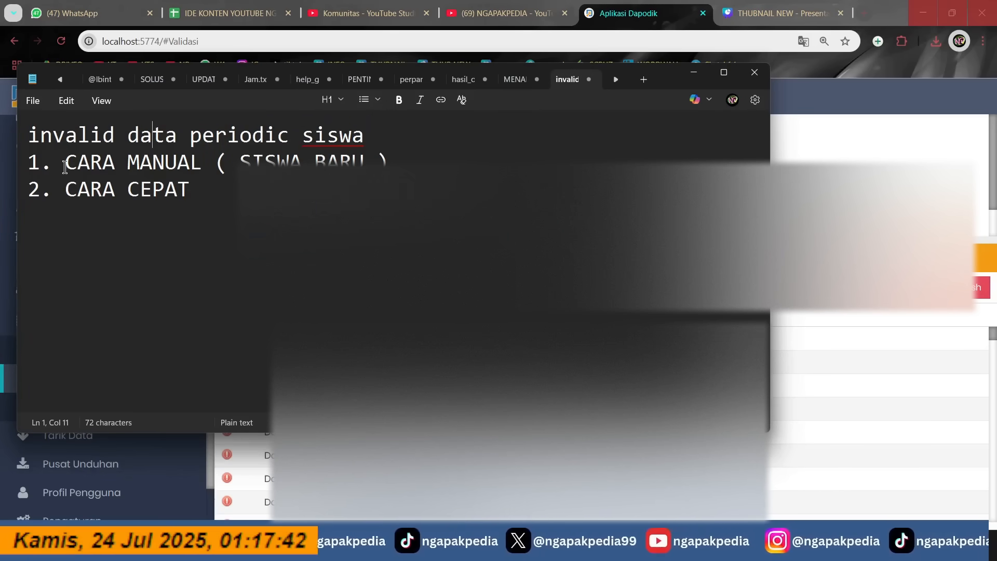
left_click(22, 167)
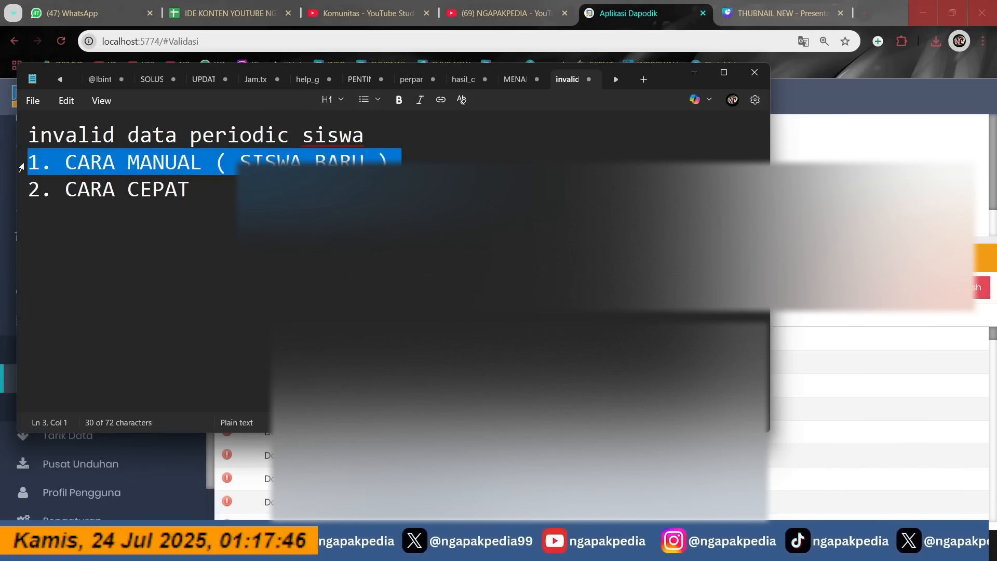
left_click(21, 195)
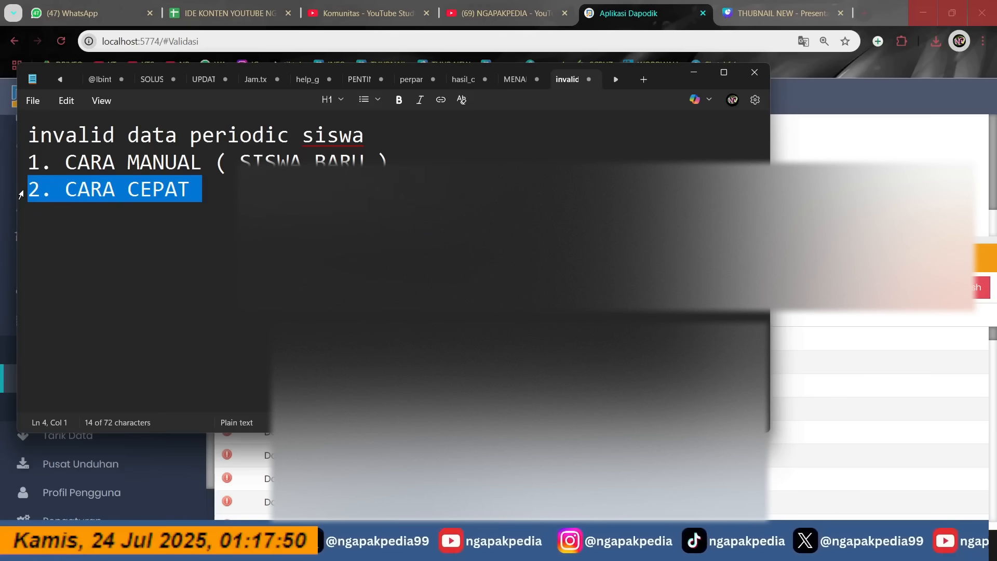
left_click(22, 167)
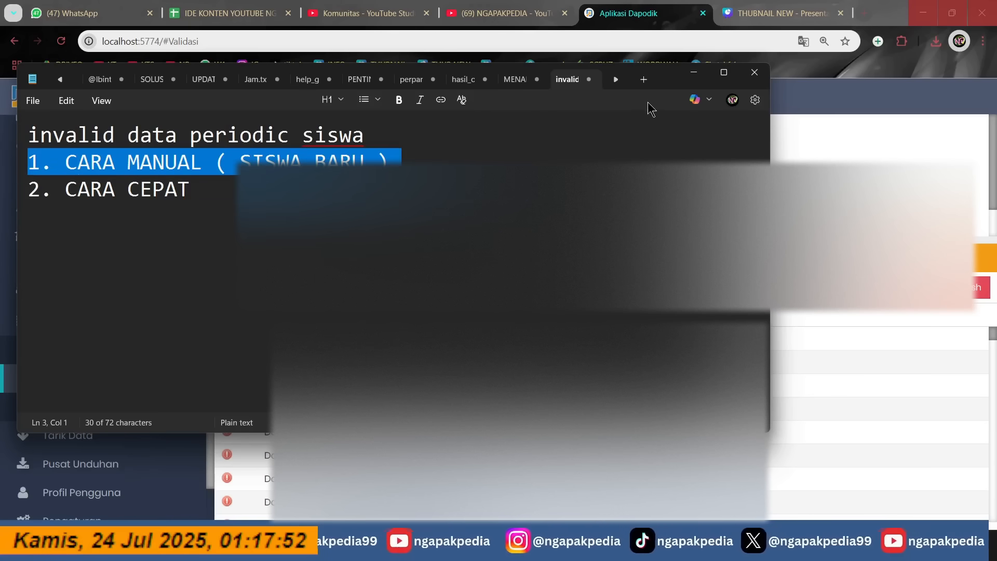
left_click(688, 75)
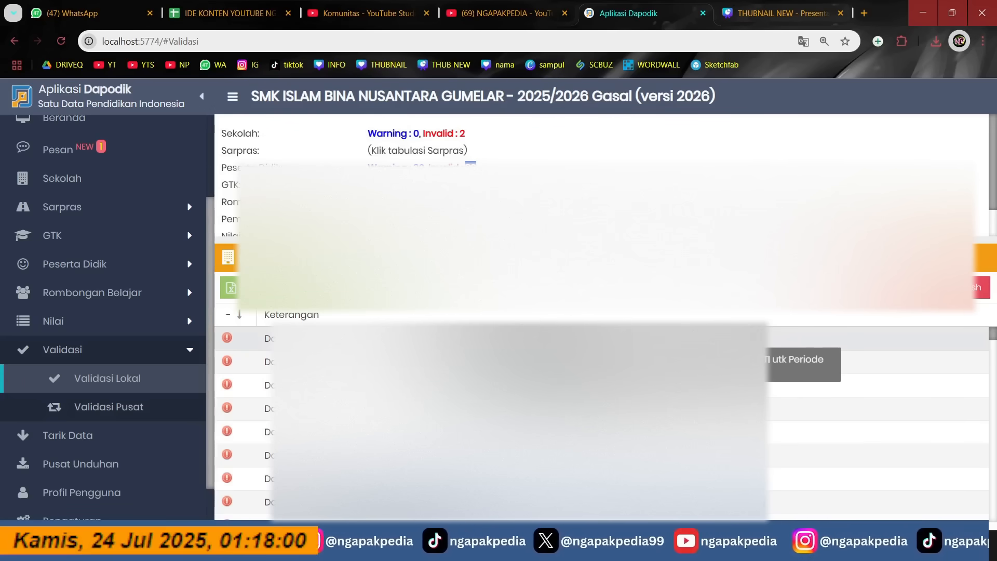
Step: Open the Peserta Didik list, search for the student by first name and select the matching record
left_click(110, 275)
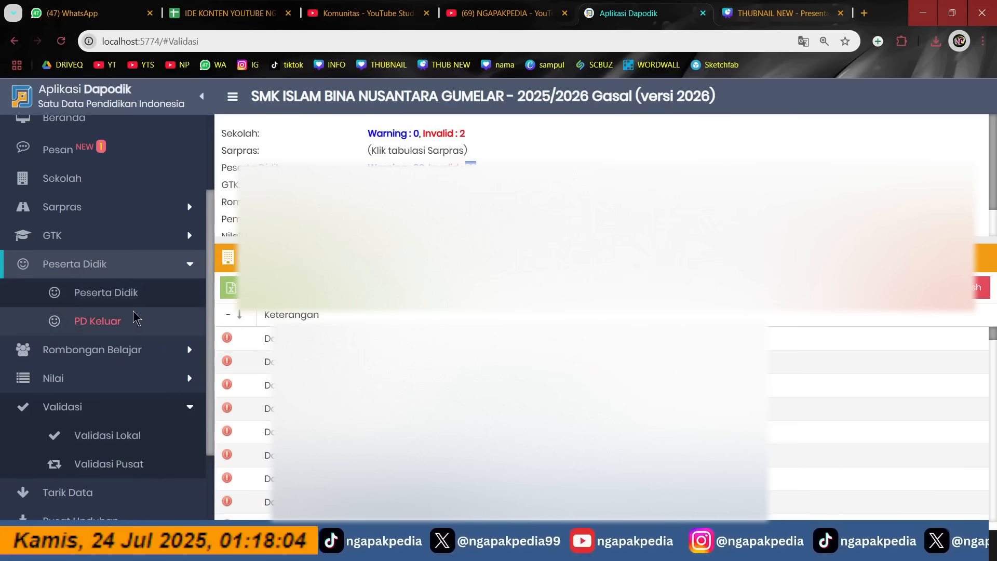
left_click(130, 293)
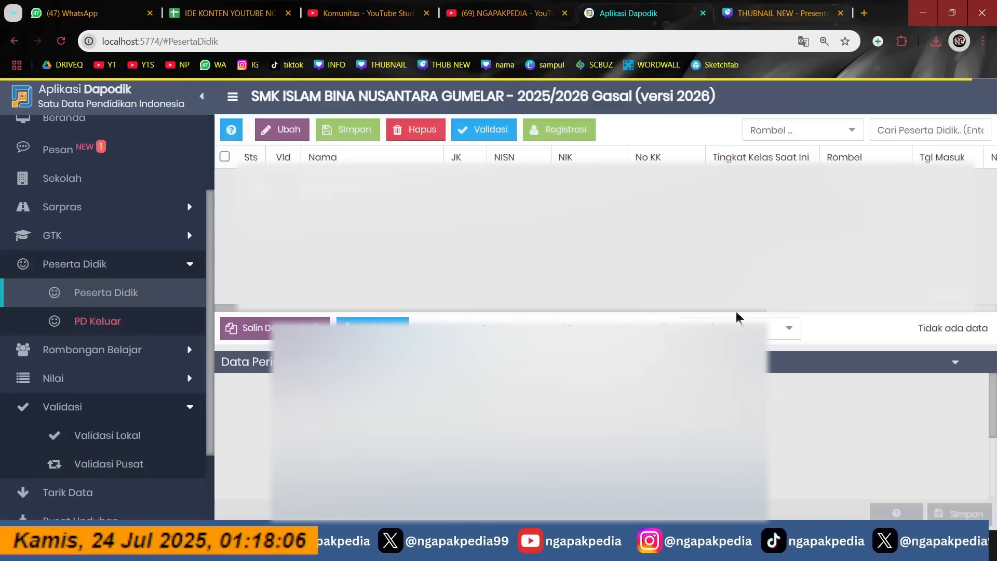
left_click(902, 126)
type("CHIKA")
key("Return")
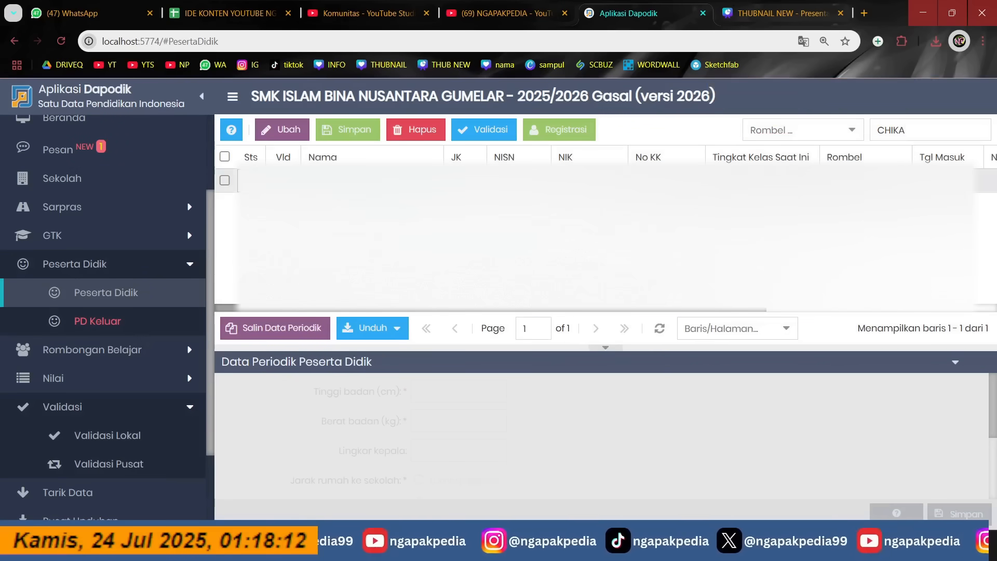
left_click(374, 180)
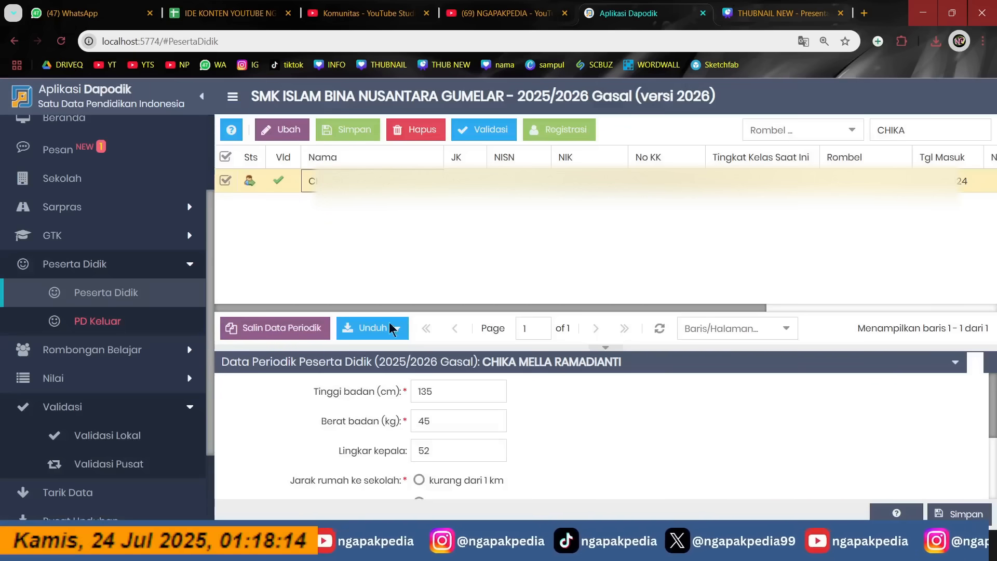
Step: Set the selected student's height to 138 cm, weight to 48 kg and head circumference to 52
left_click(449, 394)
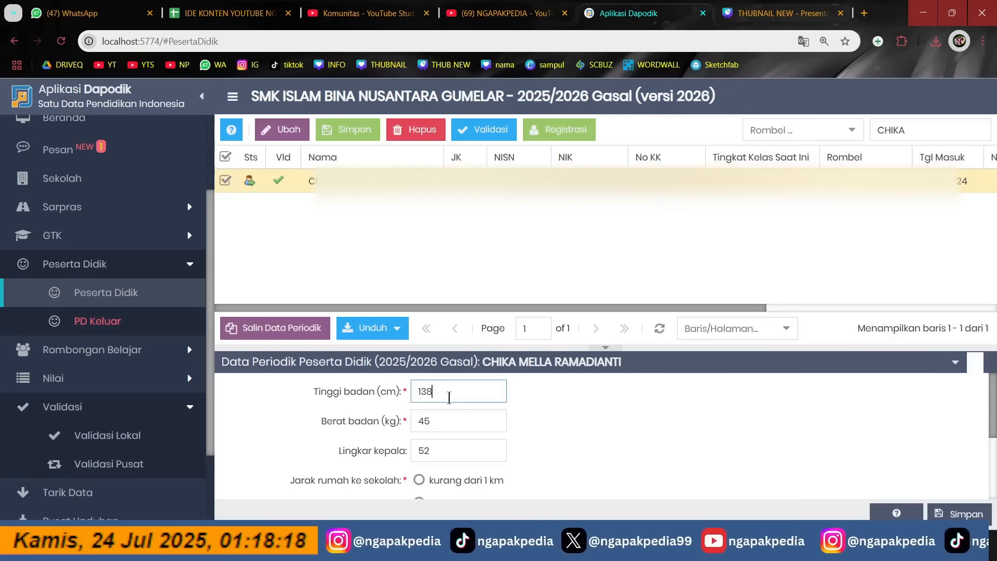
double_click(450, 420)
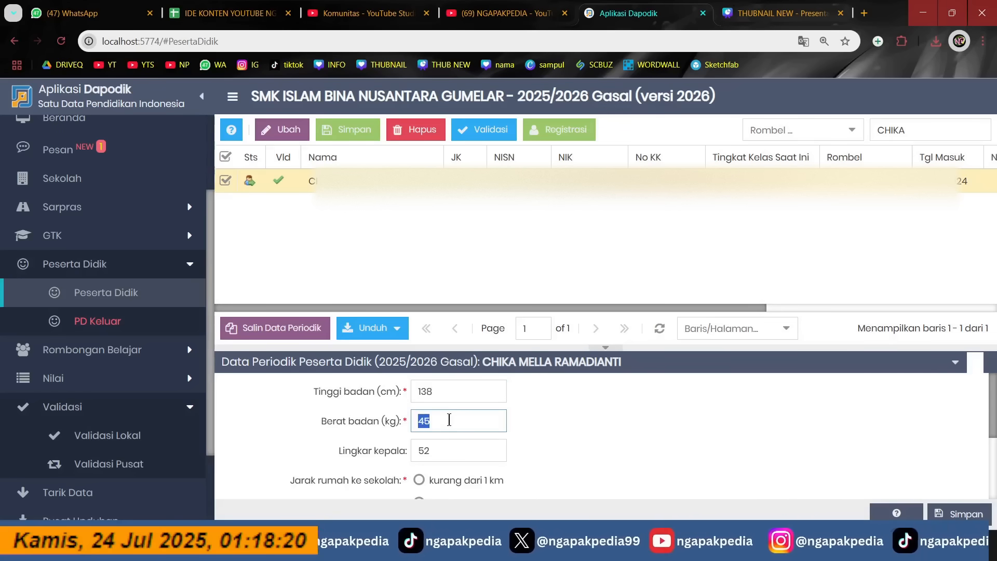
type("48")
double_click(452, 450)
type("52")
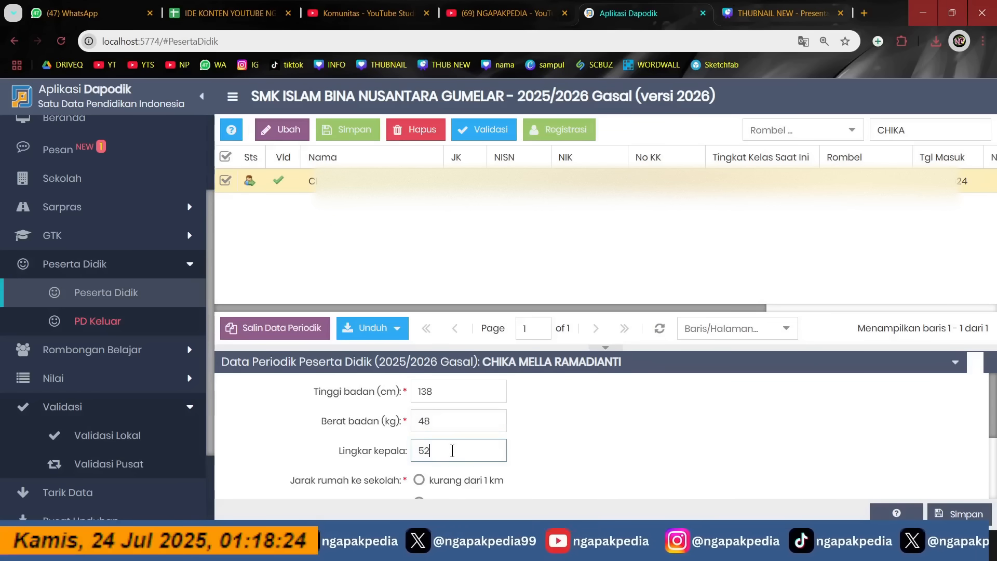
Step: Review the student's distance to school and number of siblings, and save the periodic data
scroll(453, 451, "down", 3)
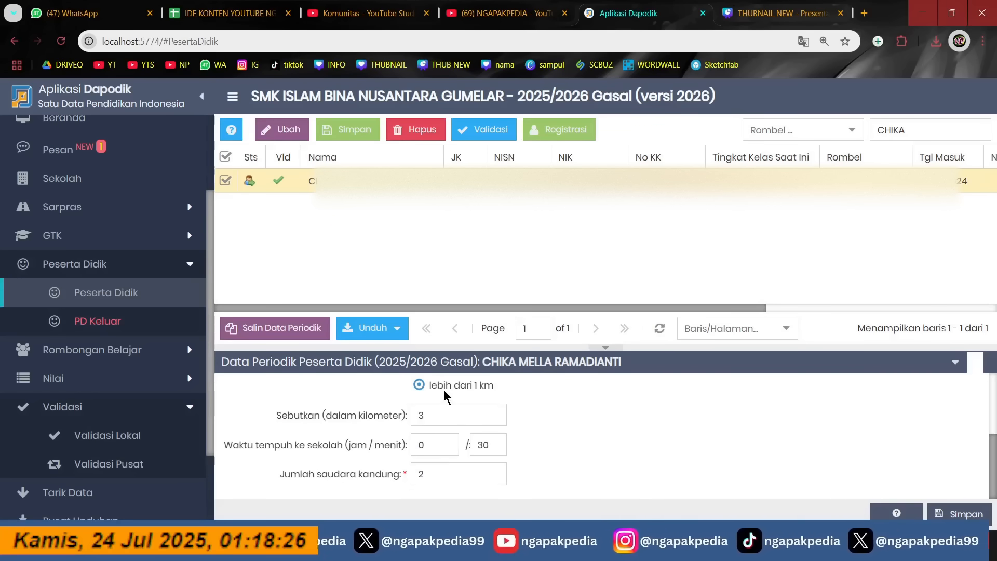
left_click(451, 419)
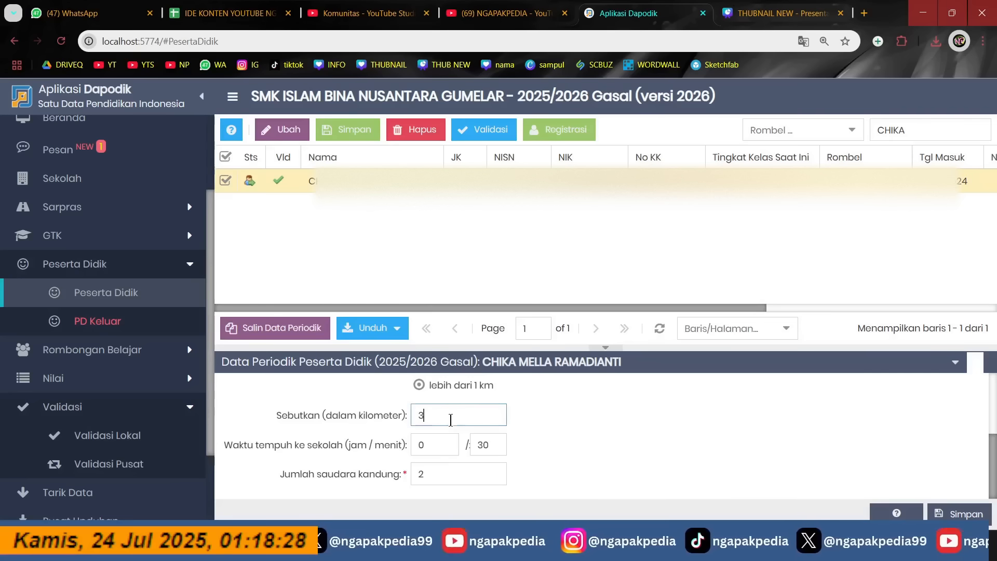
left_click(461, 474)
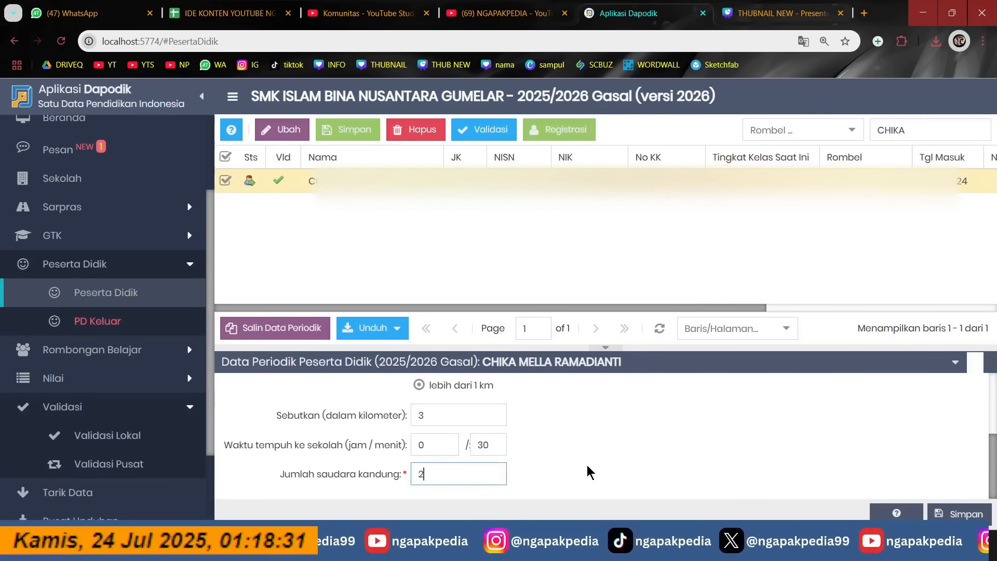
left_click(966, 514)
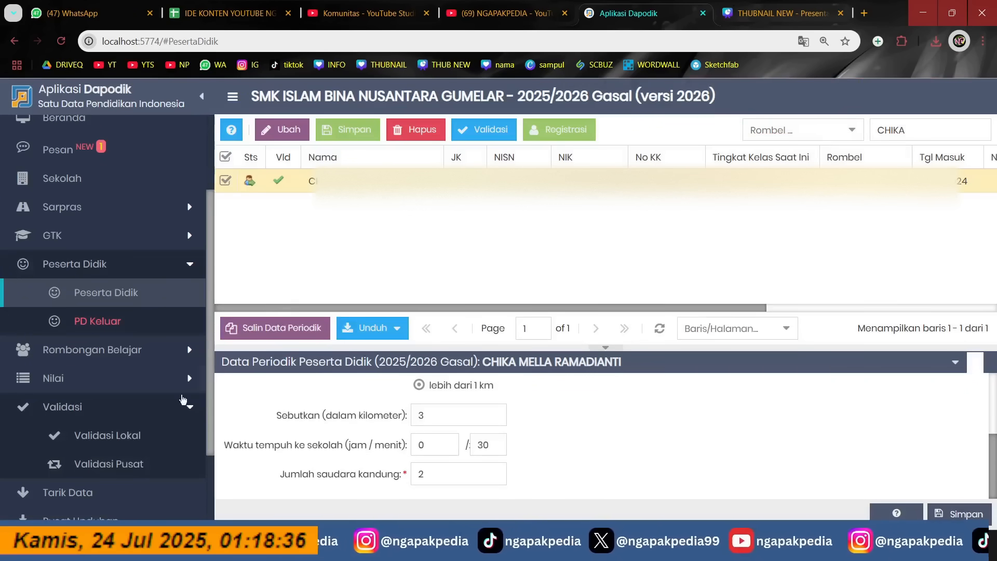
Step: Refresh the Peserta Didik results in the local validation and check the invalid count
left_click(132, 436)
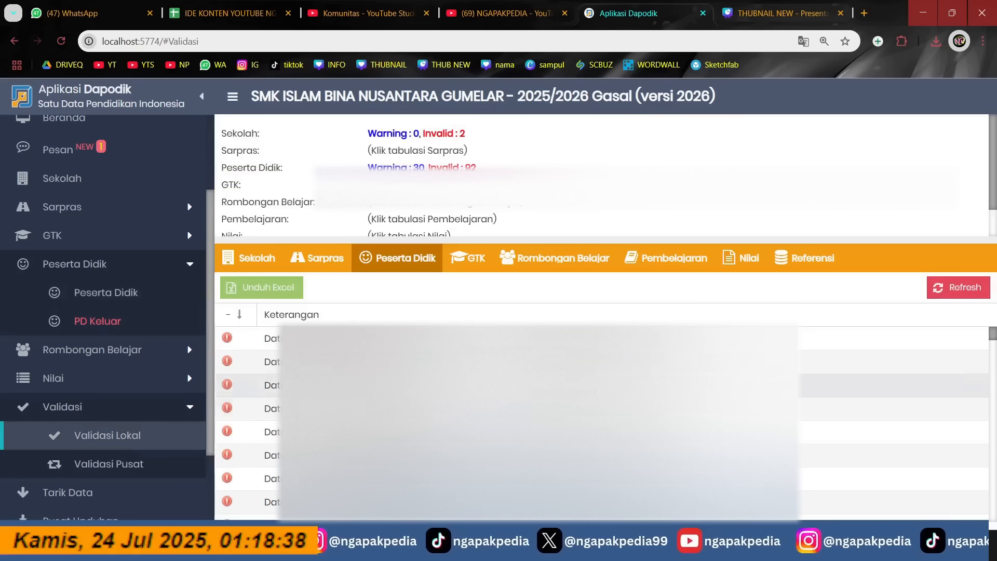
left_click(945, 288)
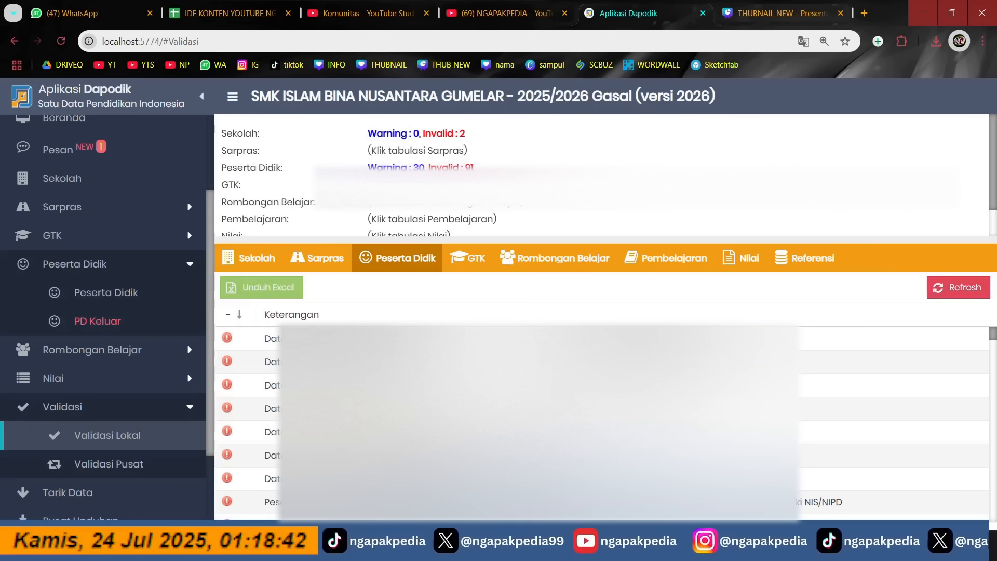
double_click(469, 168)
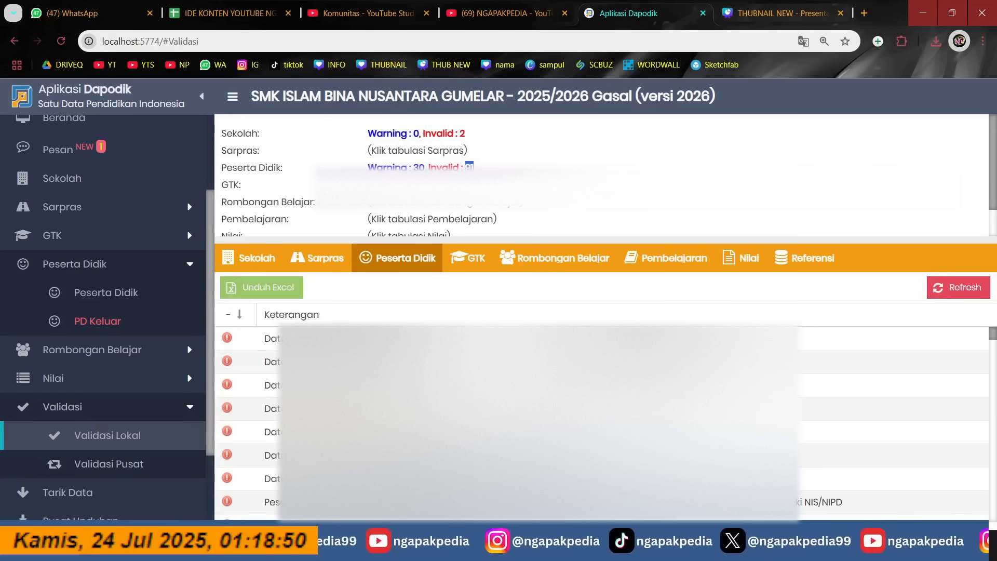
left_click(500, 14)
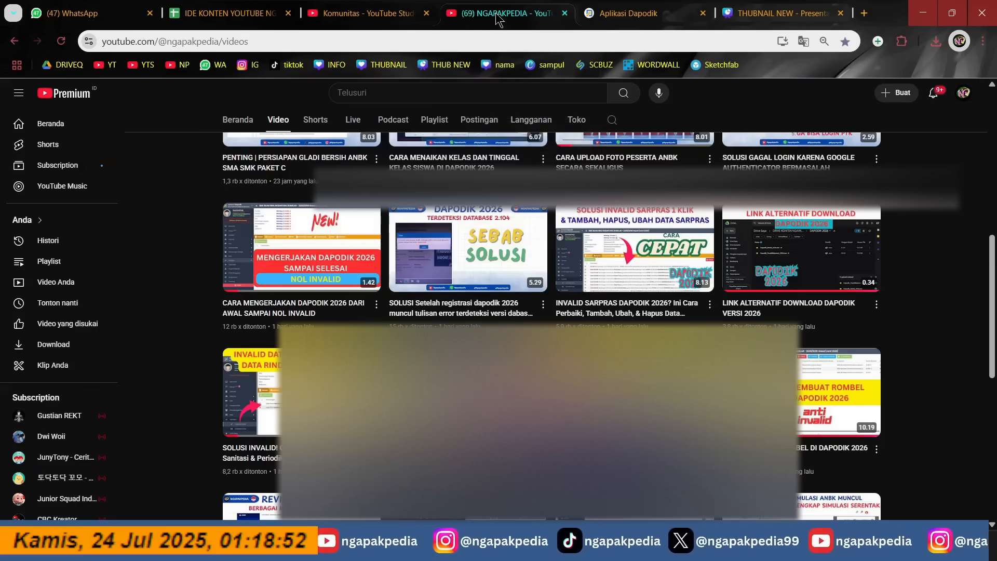
left_click(627, 16)
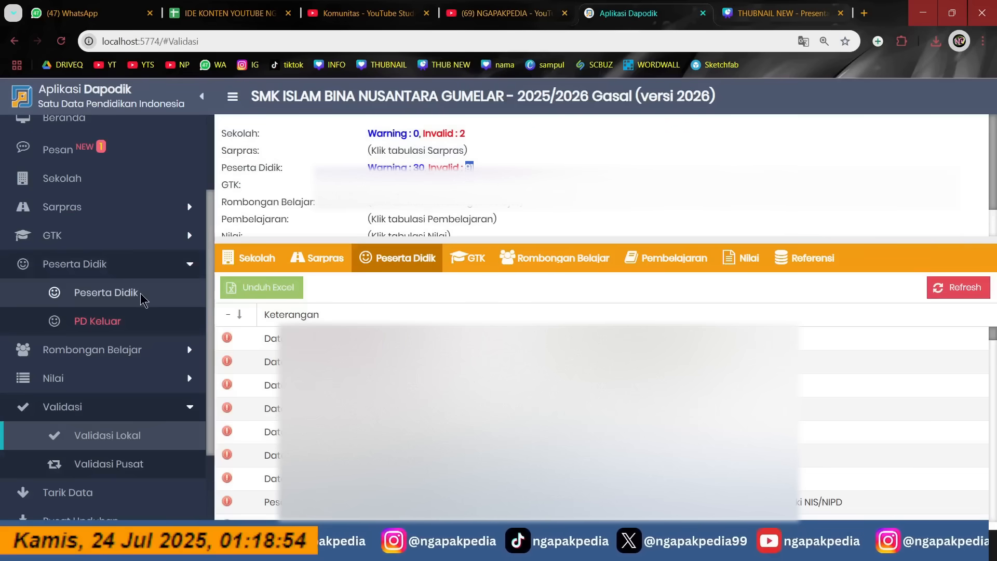
Step: Return to the Peserta Didik list and run Salin Data Periodik to copy the students' periodic data, acknowledging the notices
left_click(106, 292)
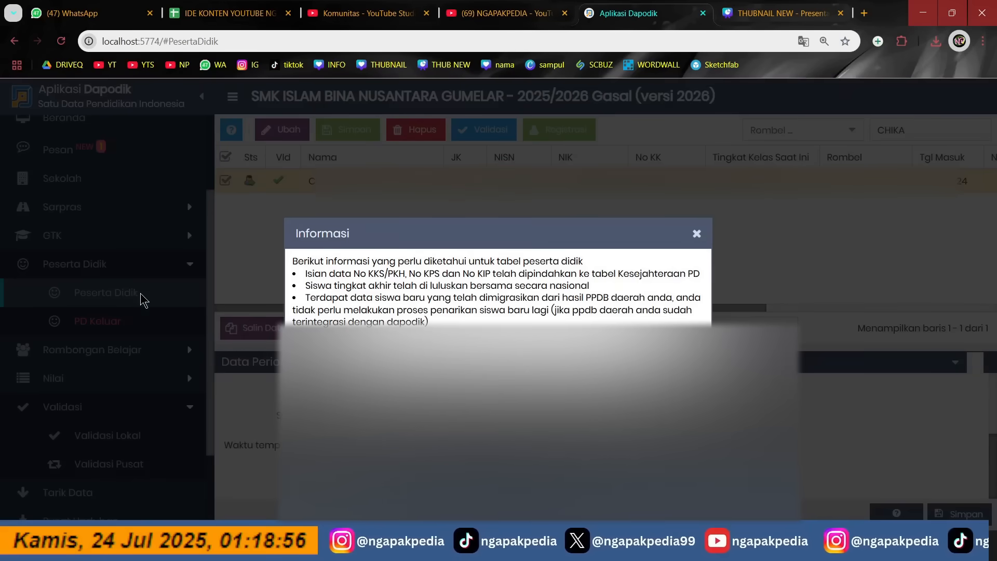
left_click(498, 369)
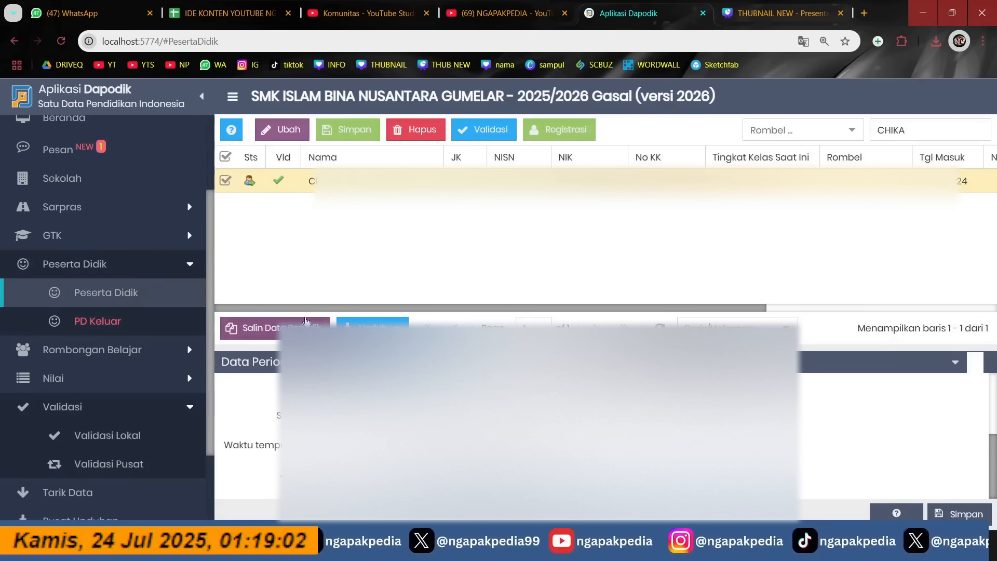
left_click(275, 328)
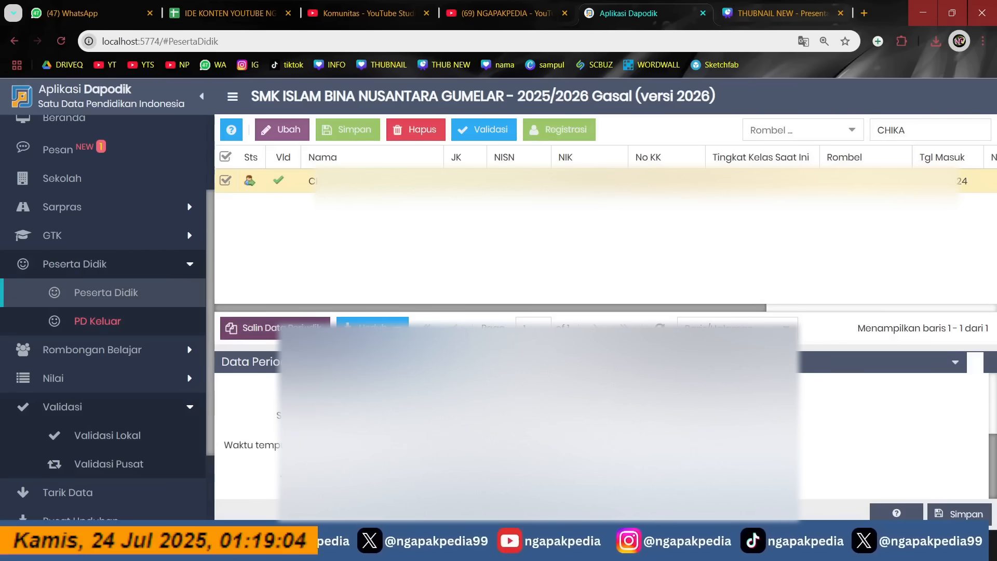
left_click(474, 343)
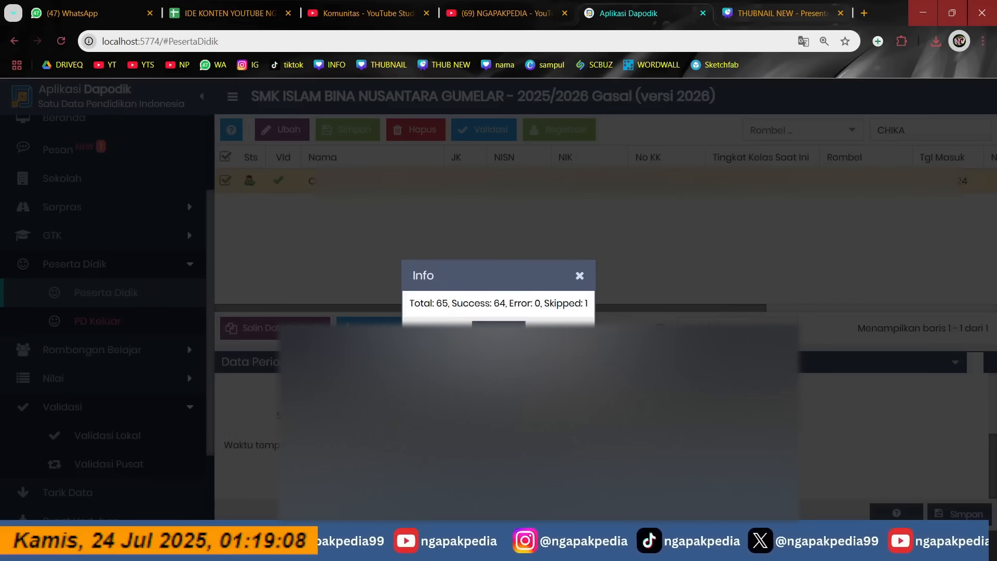
left_click(497, 333)
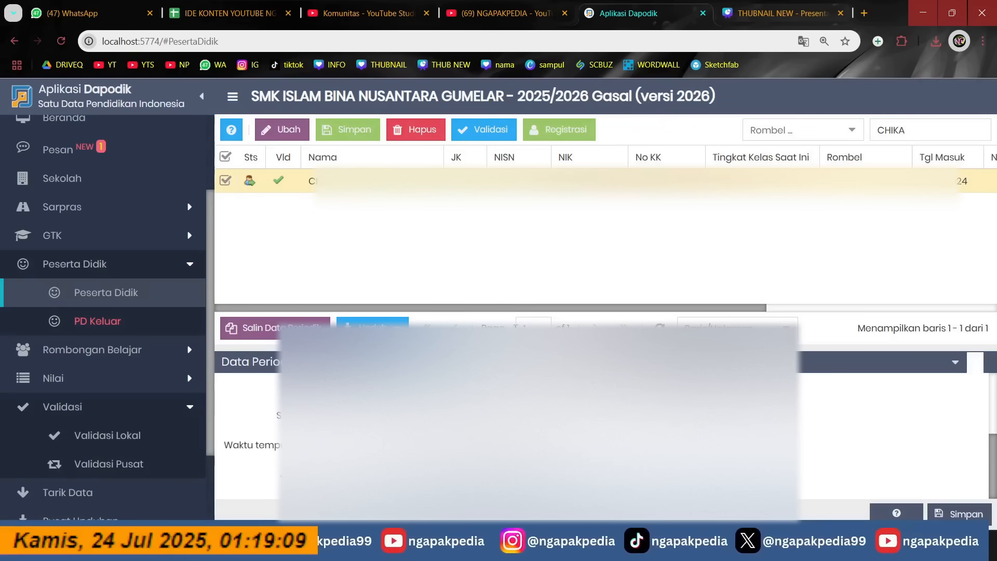
Step: Open the local validation and refresh the Peserta Didik results after copying the periodic data
left_click(139, 437)
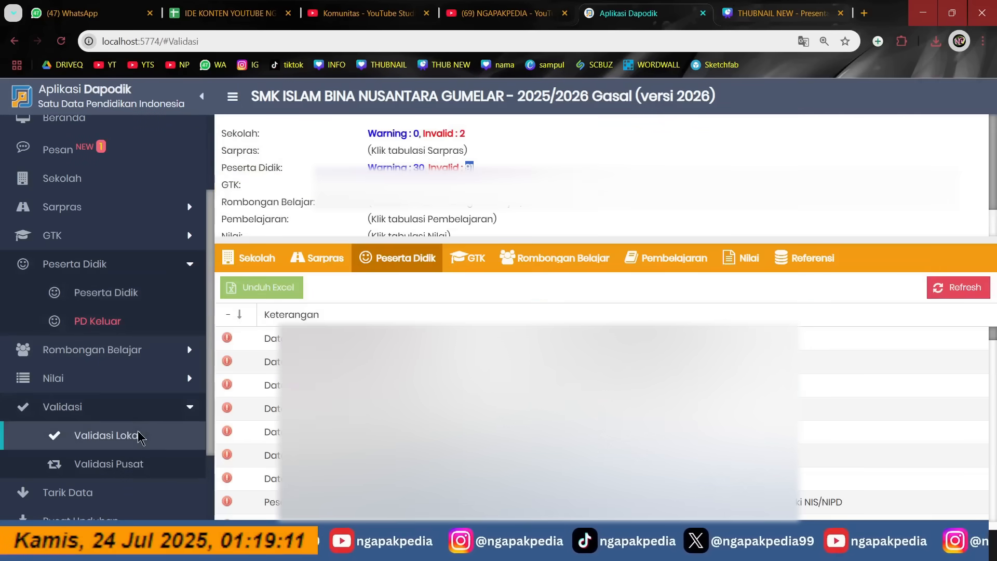
left_click(946, 293)
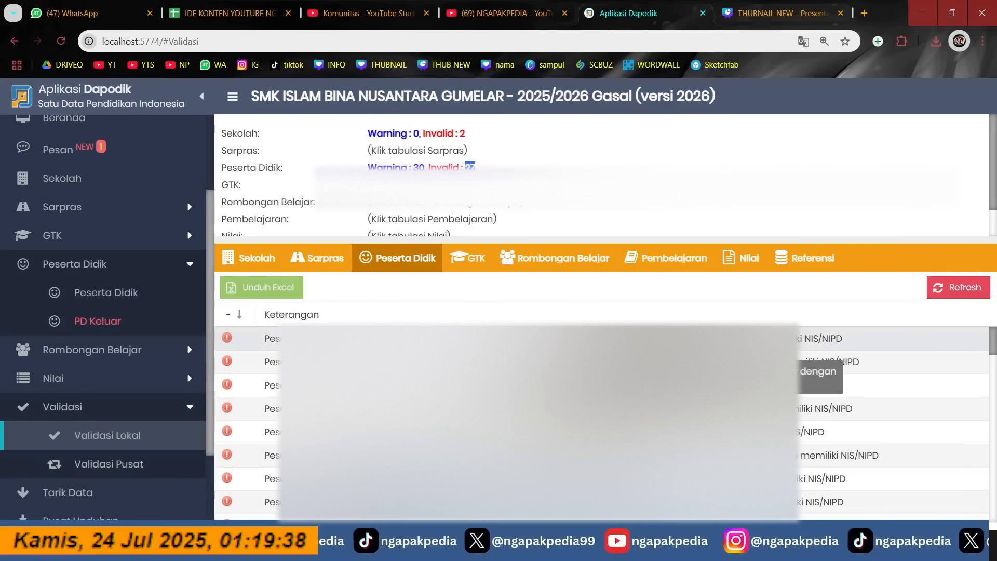
Step: Return to the Peserta Didik list, dismiss the information notice and search by first name for a student without a NIS/NIPD
left_click(125, 299)
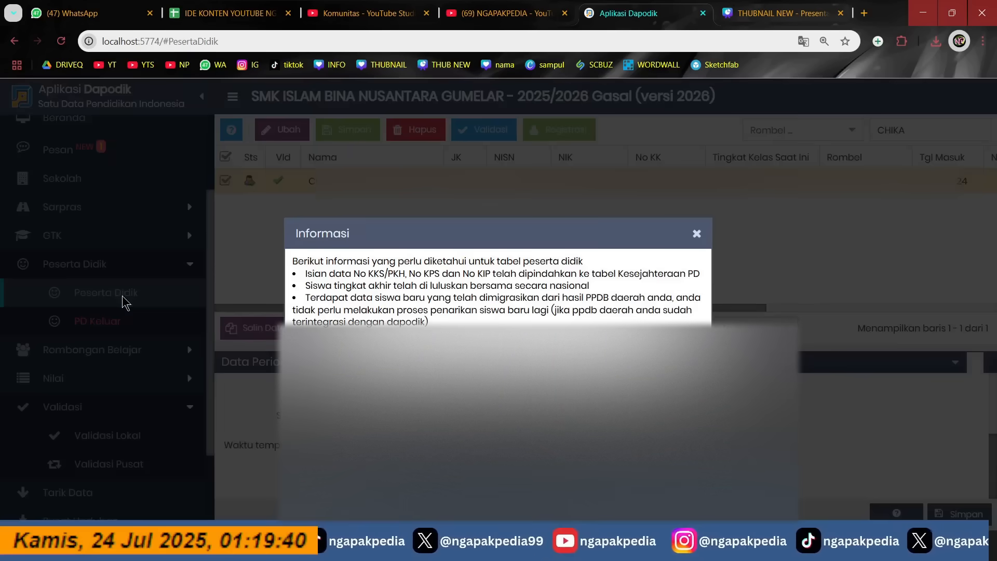
left_click(488, 395)
double_click(892, 136)
type("FANY")
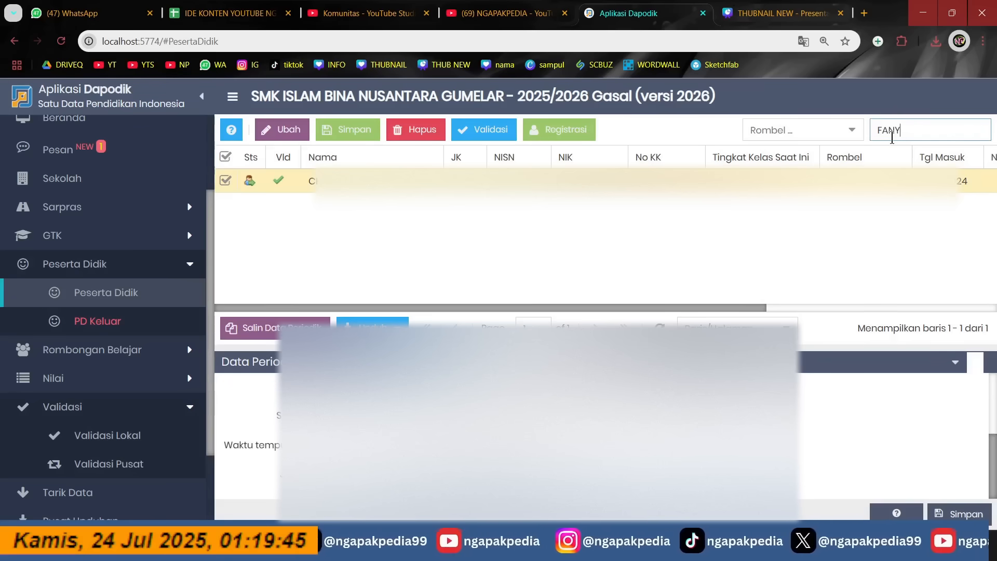
key("Return")
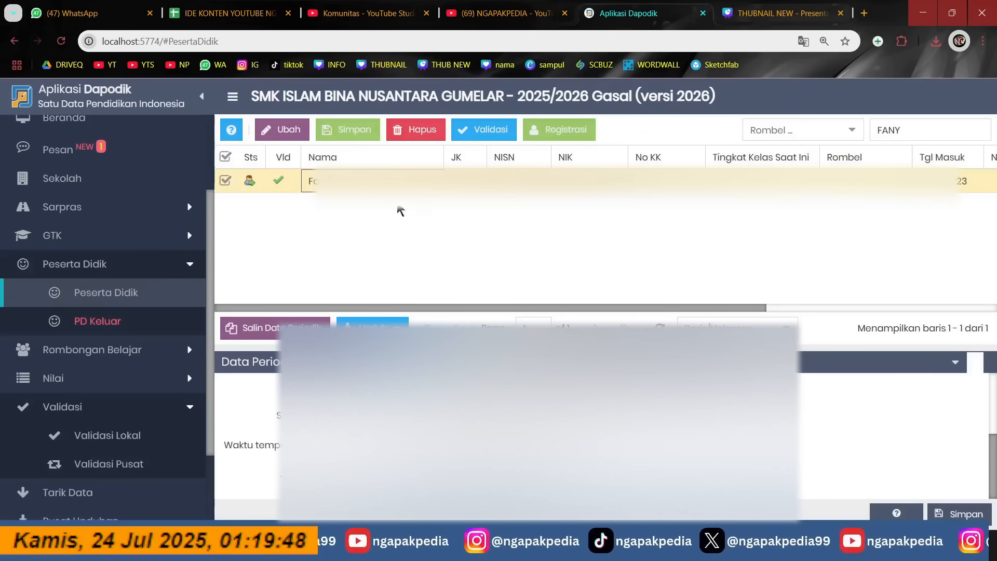
Step: Open the found student's registration, fill in the Nomor Induk PD / NIS and save it
left_click(573, 134)
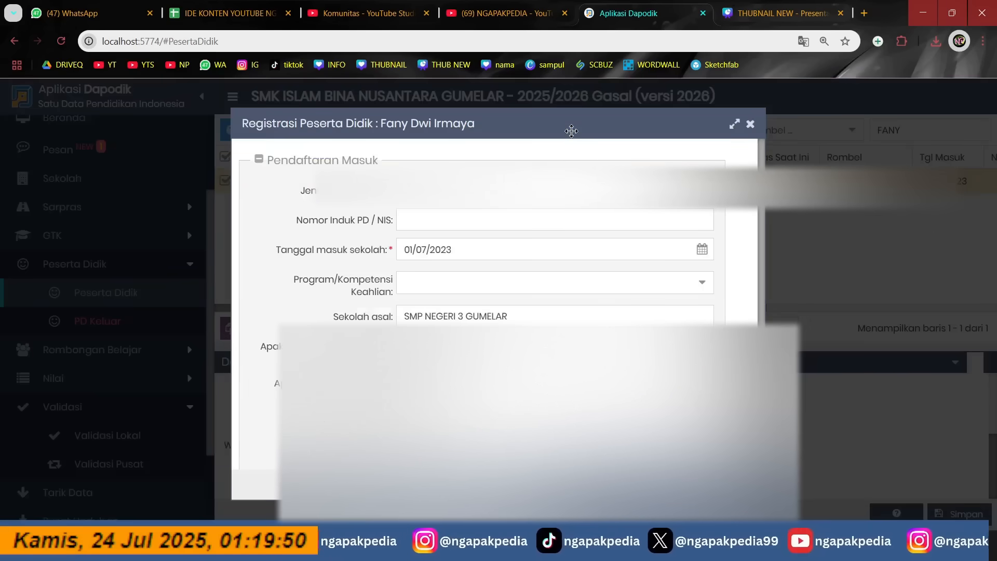
scroll(482, 301, "down", 6)
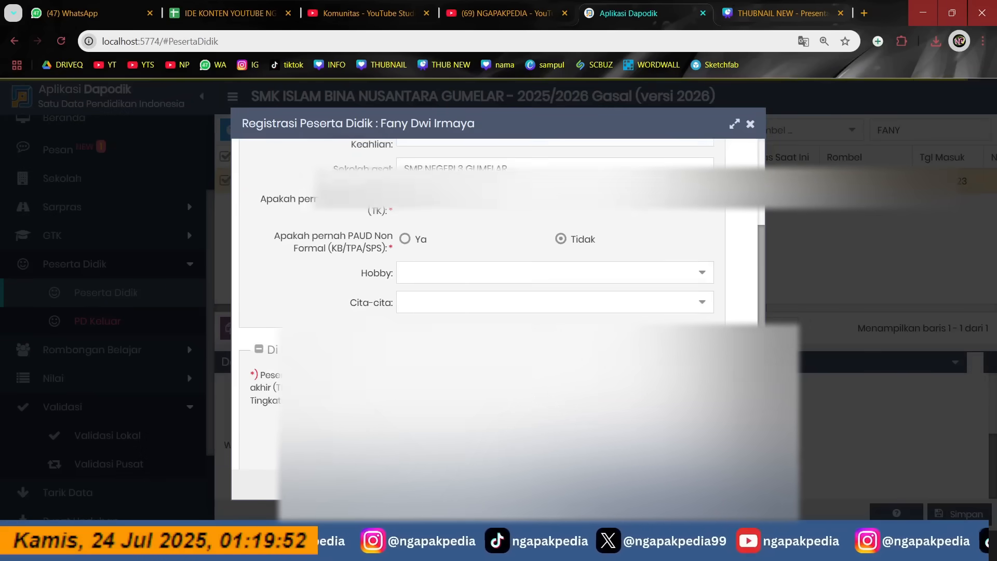
scroll(502, 306, "up", 6)
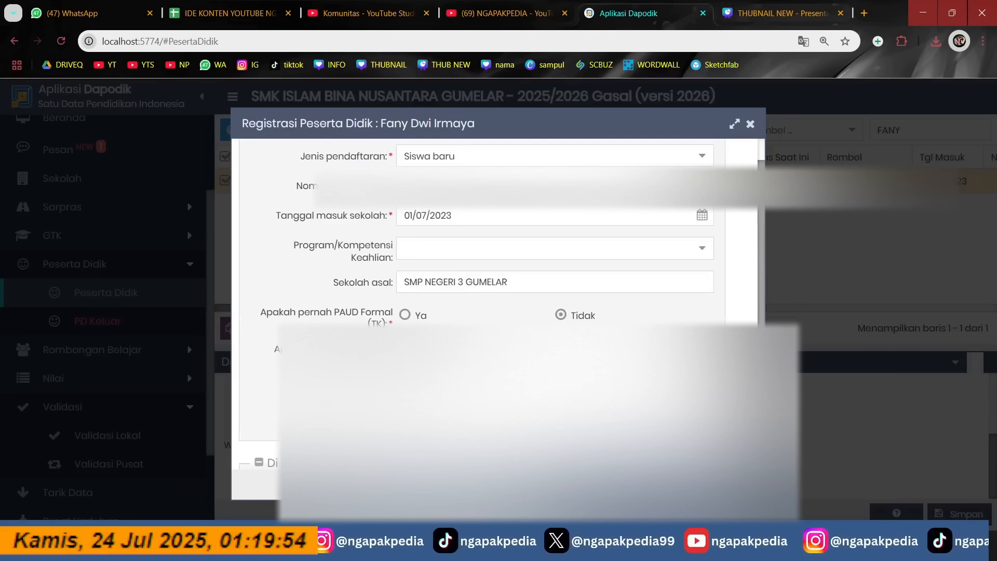
left_click(421, 220)
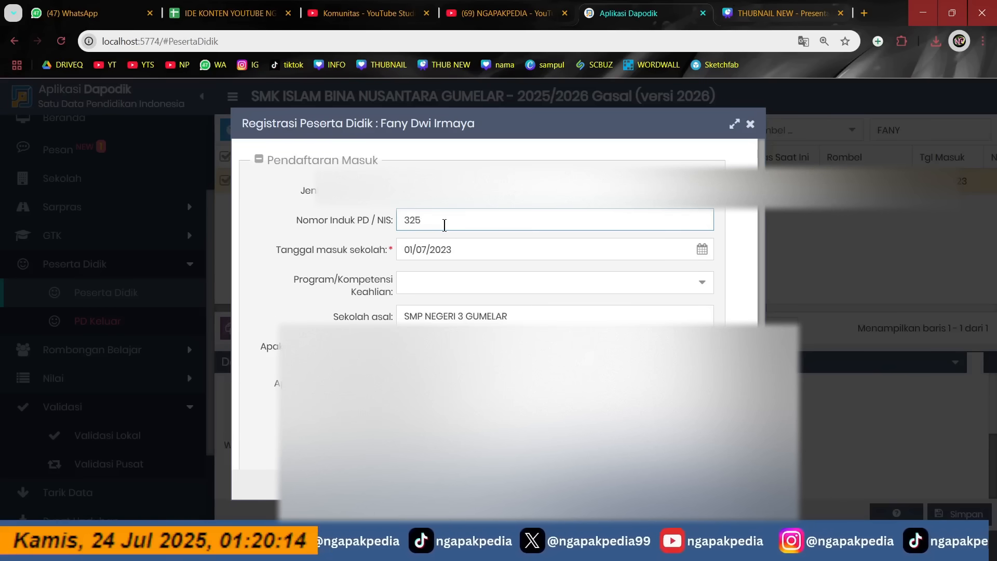
left_click(709, 484)
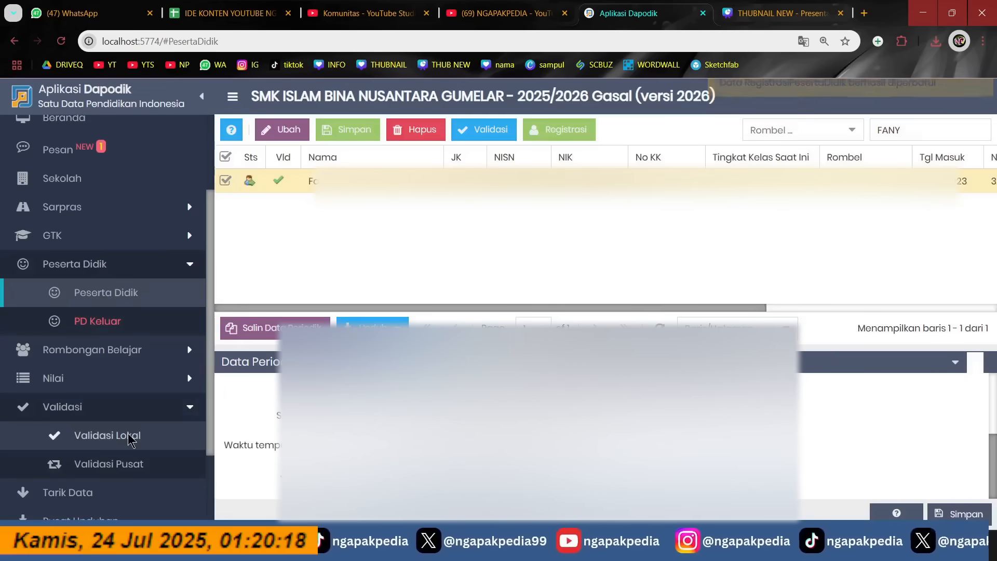
Step: Recheck the Peserta Didik invalid count in the local validation and look through the remaining entries
left_click(108, 435)
double_click(471, 166)
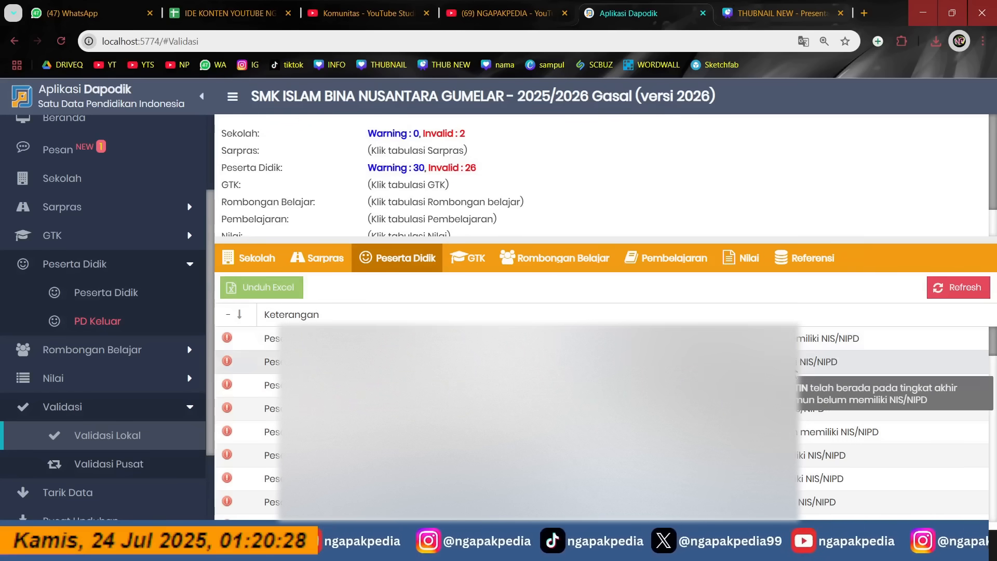
scroll(603, 421, "down", 5)
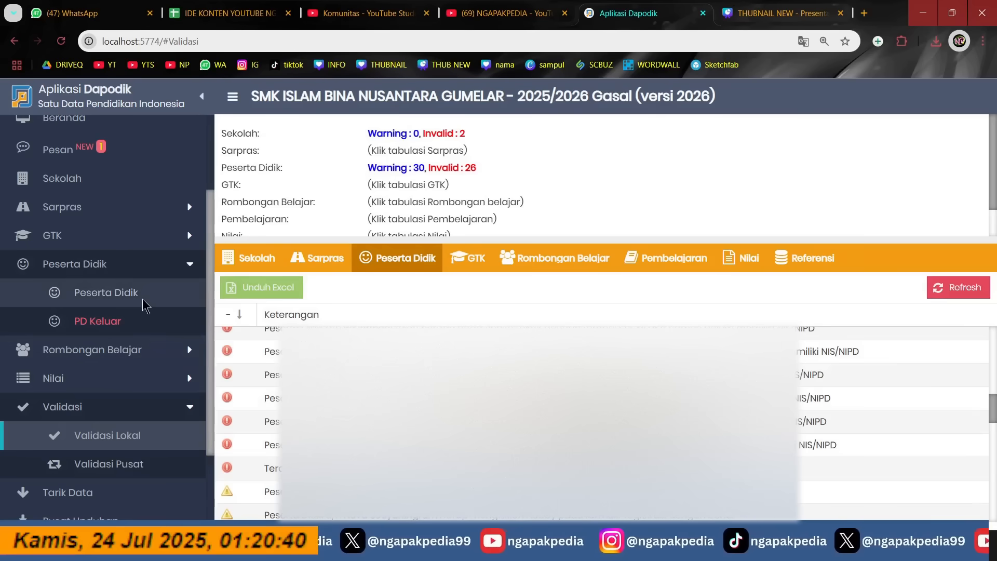
Step: Add a regular Rombongan Belajar of type Kelas for Kelas 11 with the Desain Komunikasi Visual program
left_click(120, 353)
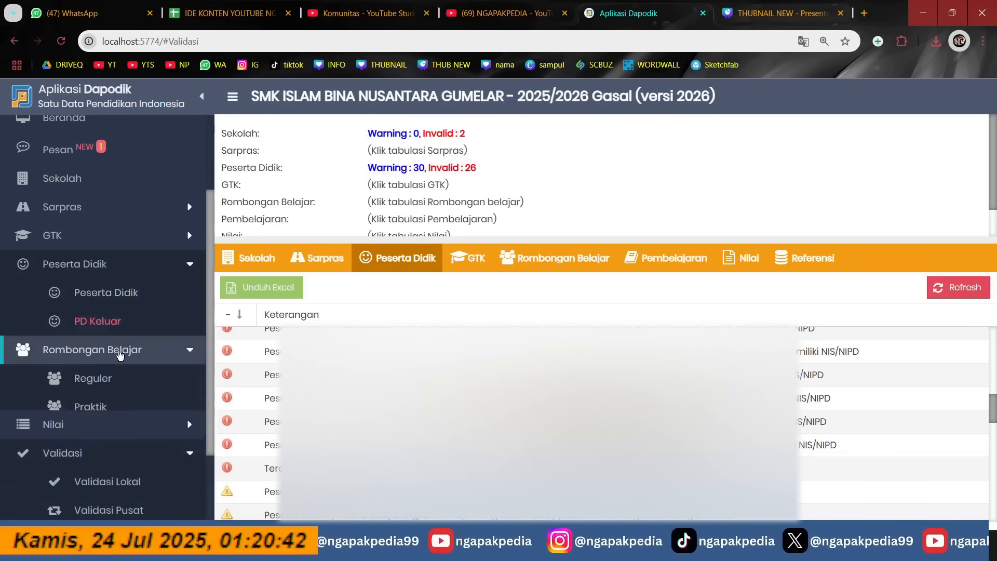
left_click(107, 384)
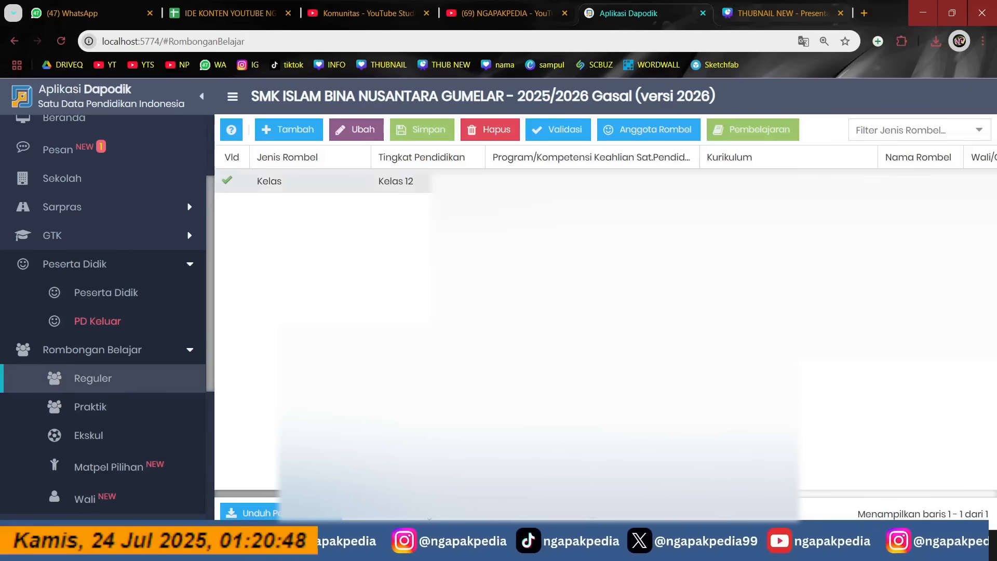
left_click(309, 129)
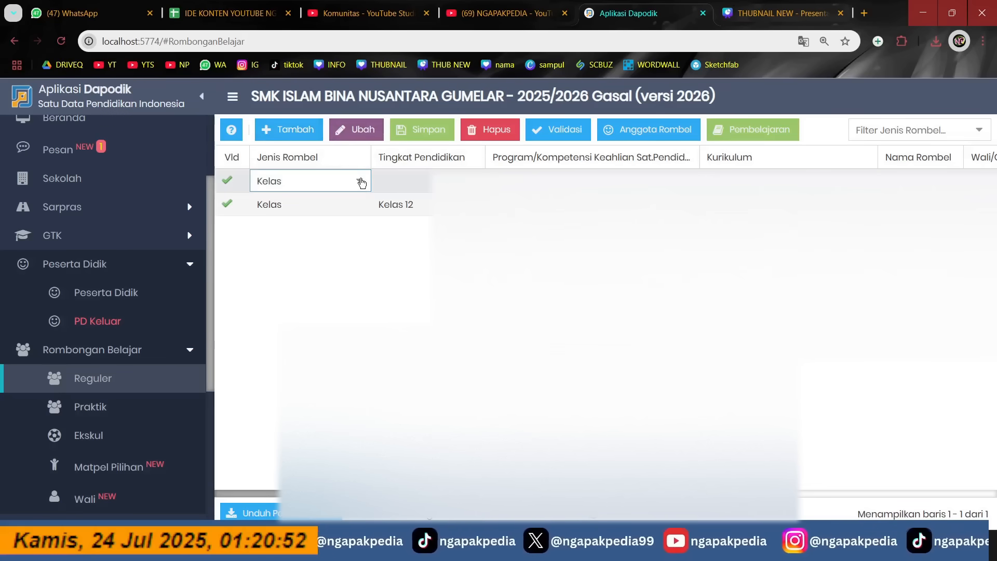
left_click(416, 181)
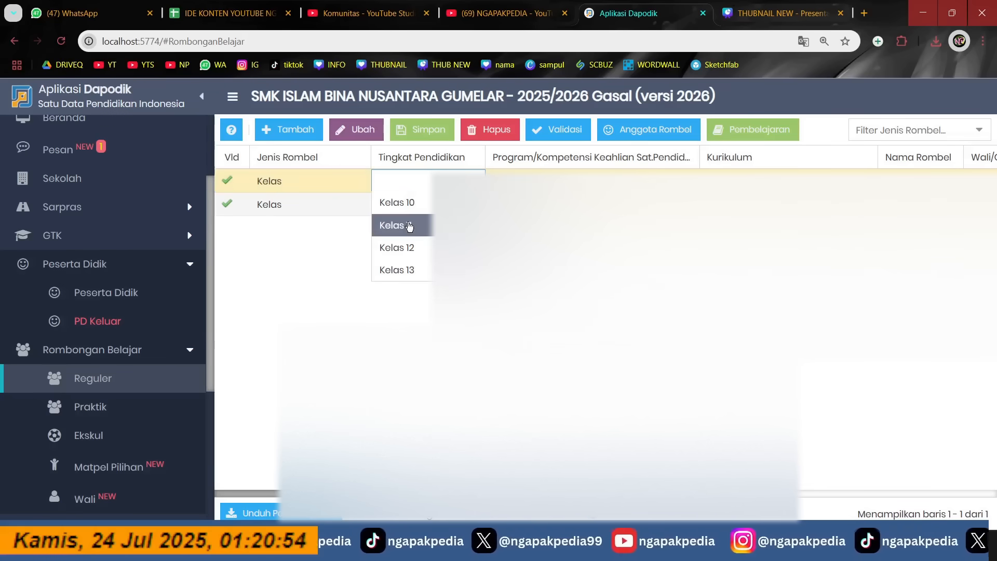
left_click(410, 225)
key("Tab")
left_click(592, 225)
Step: Give the new class the SMK Merdeka Desain Komunikasi Visual curriculum, name XI, a homeroom teacher, room XI DKV and moving class Tidak, and save it
left_click(779, 180)
left_click(779, 204)
left_click(920, 180)
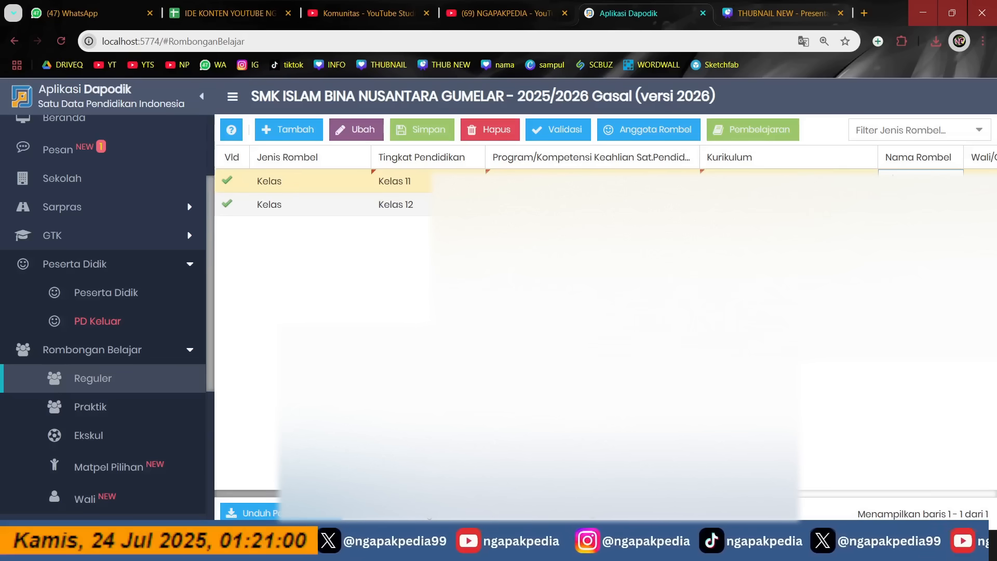
key("Tab")
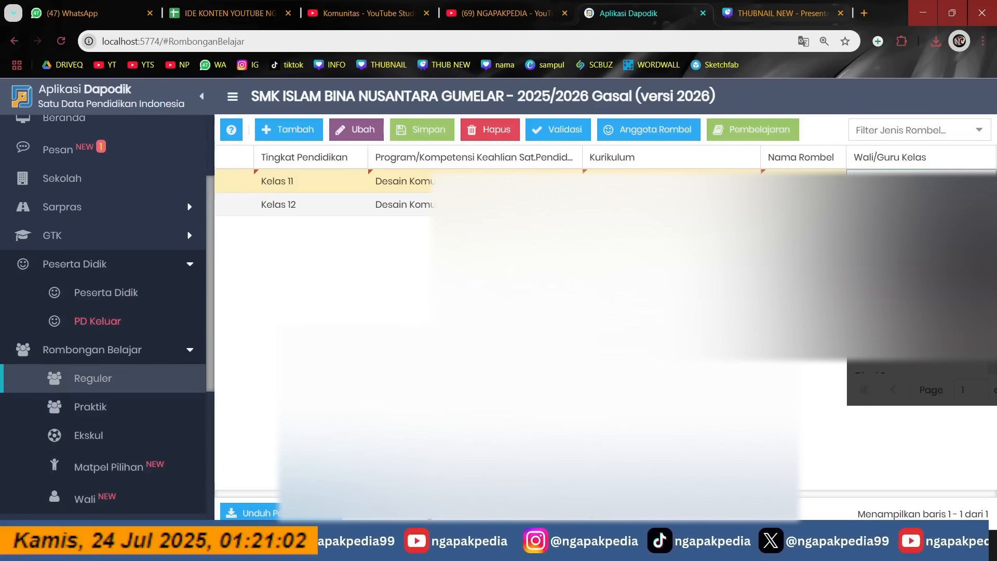
key("Tab")
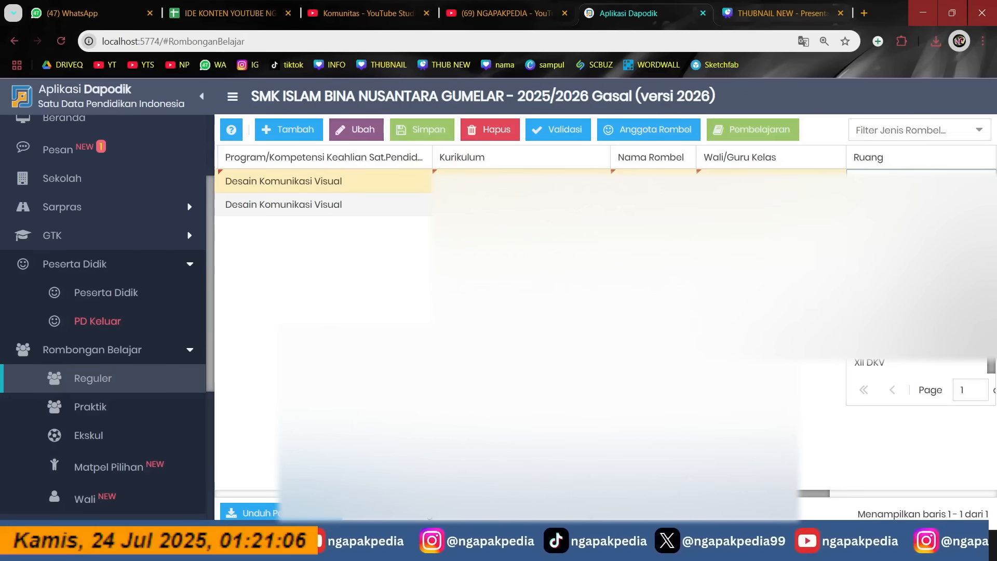
key("Tab")
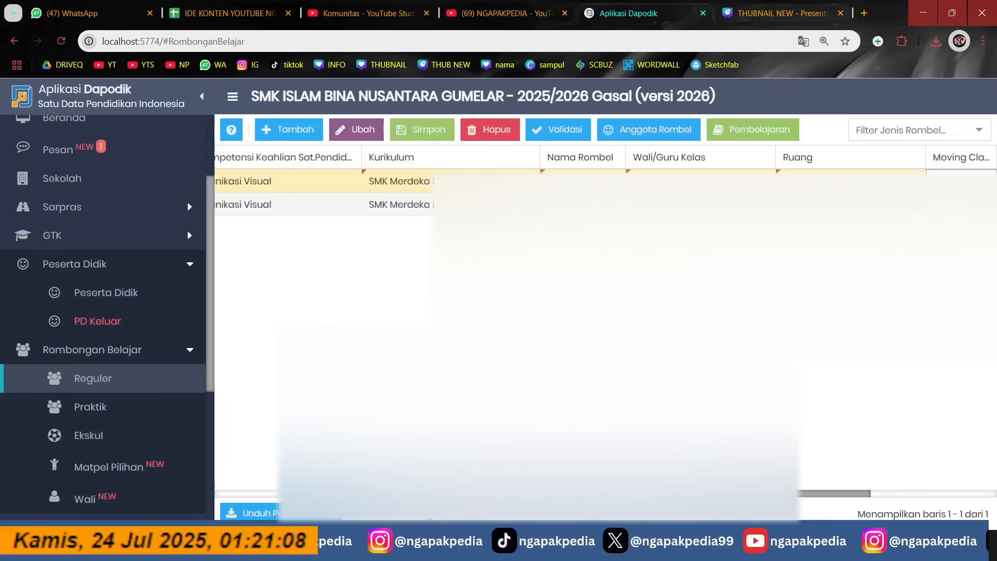
left_click(444, 134)
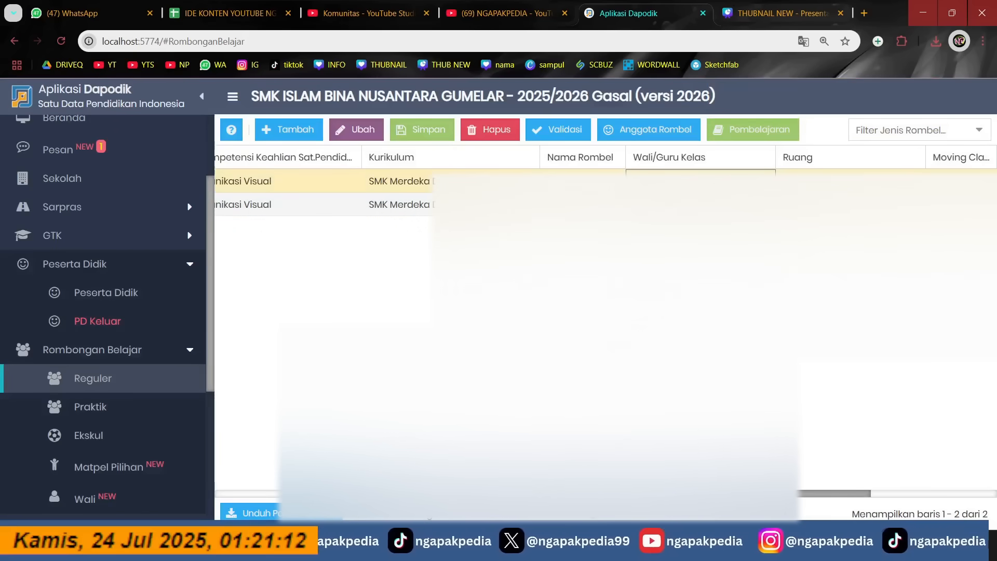
Step: Open the members of class XI and add all students from last semester's X DKV 2 with registration type Naik kelas
left_click(656, 132)
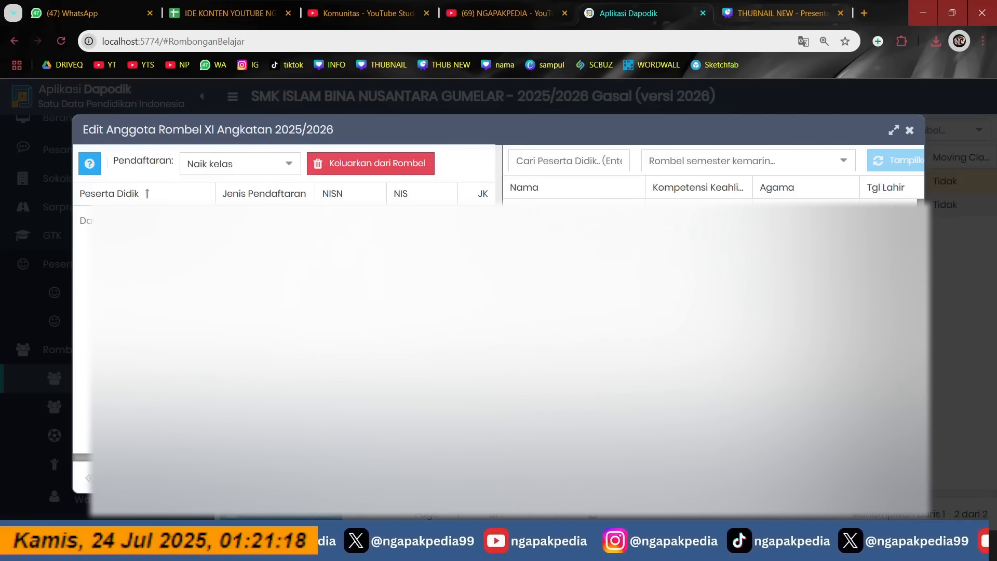
left_click(846, 161)
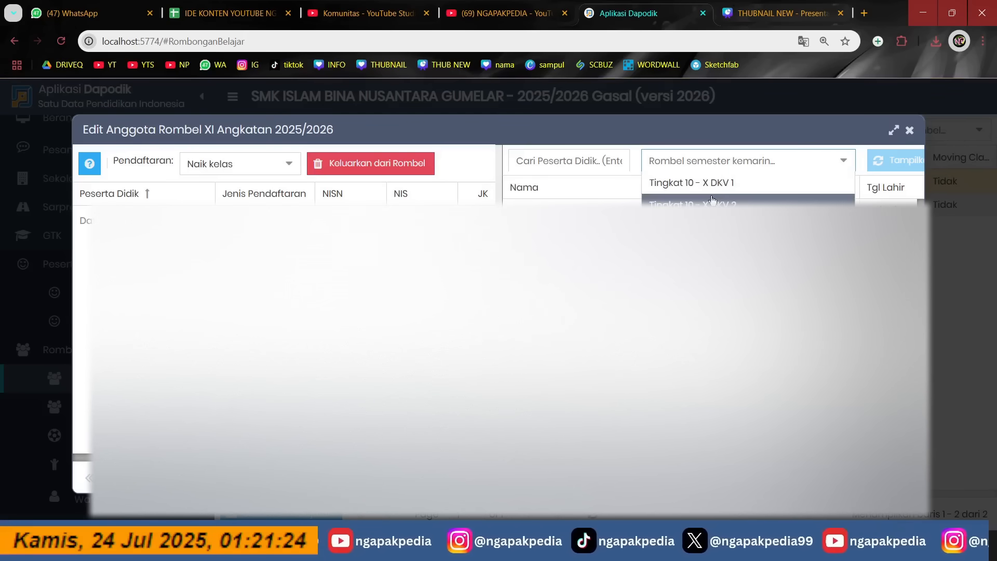
left_click(712, 199)
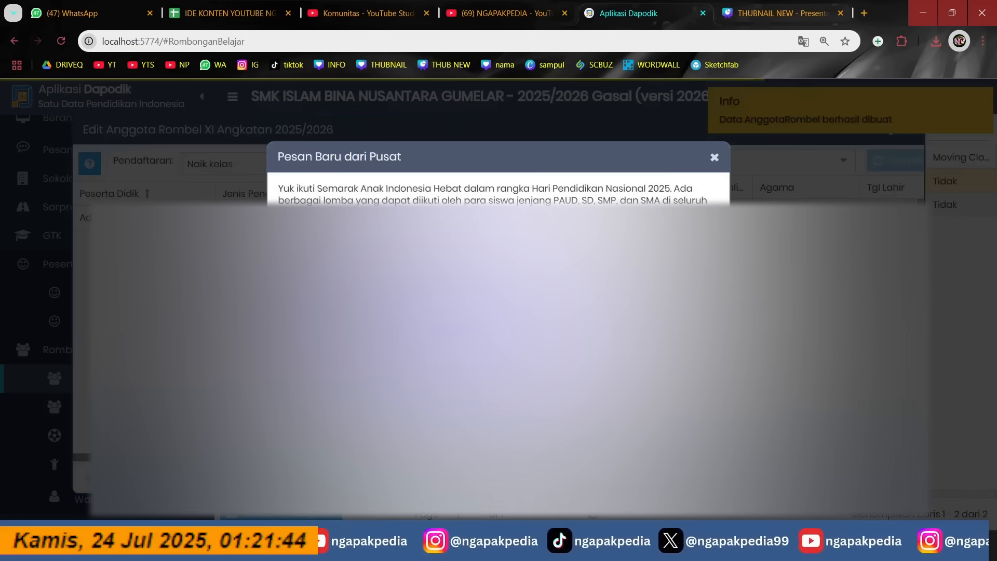
key("Escape")
left_click_drag(574, 212, 363, 232)
left_click_drag(574, 212, 364, 250)
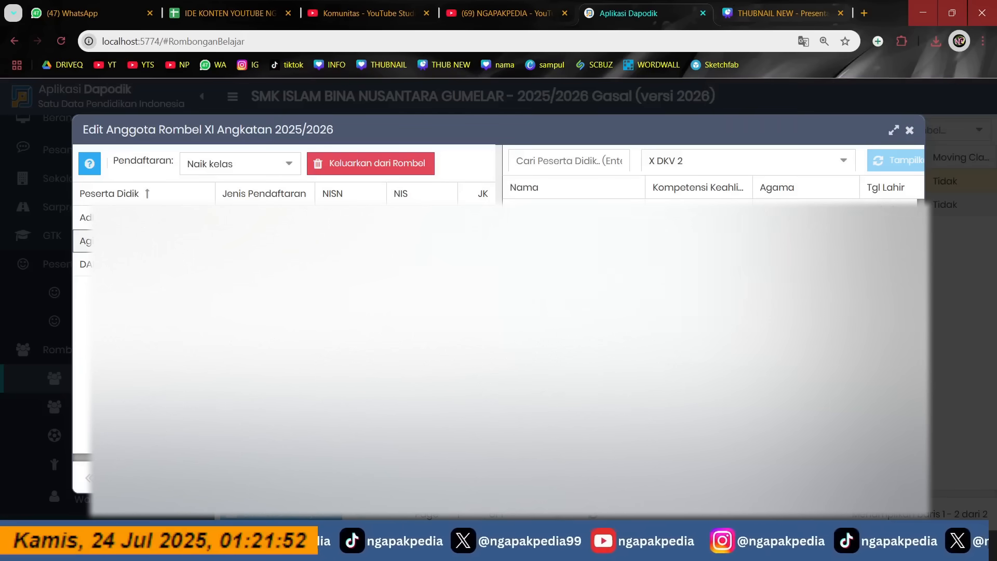
left_click(574, 212)
key("ctrl+a")
mouse_move(574, 211)
left_mouse_down()
mouse_move(270, 264)
mouse_move(250, 291)
mouse_move(250, 280)
left_mouse_up()
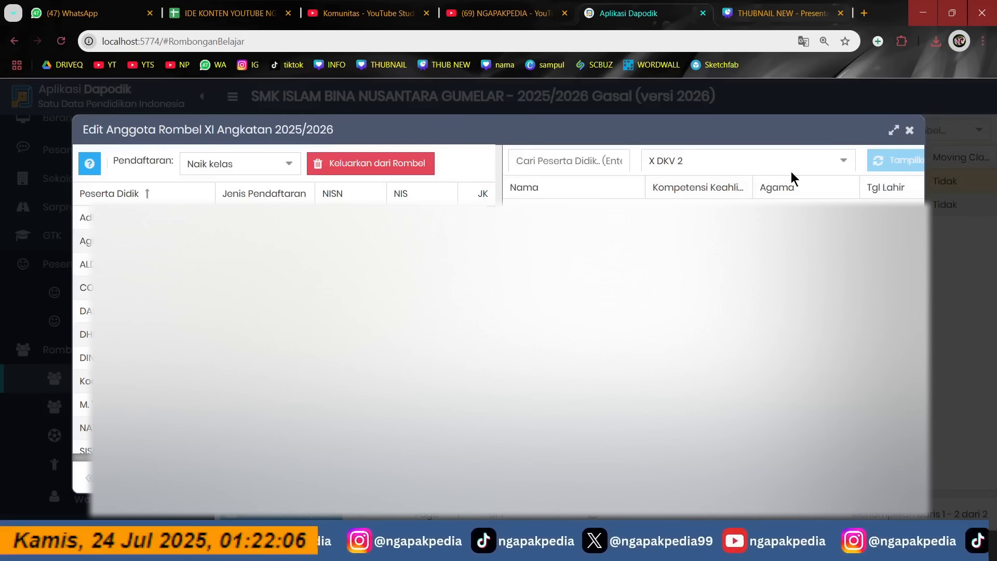
Step: Add all students from last semester's X DKV 1 to class XI and close the member editor
left_click(842, 165)
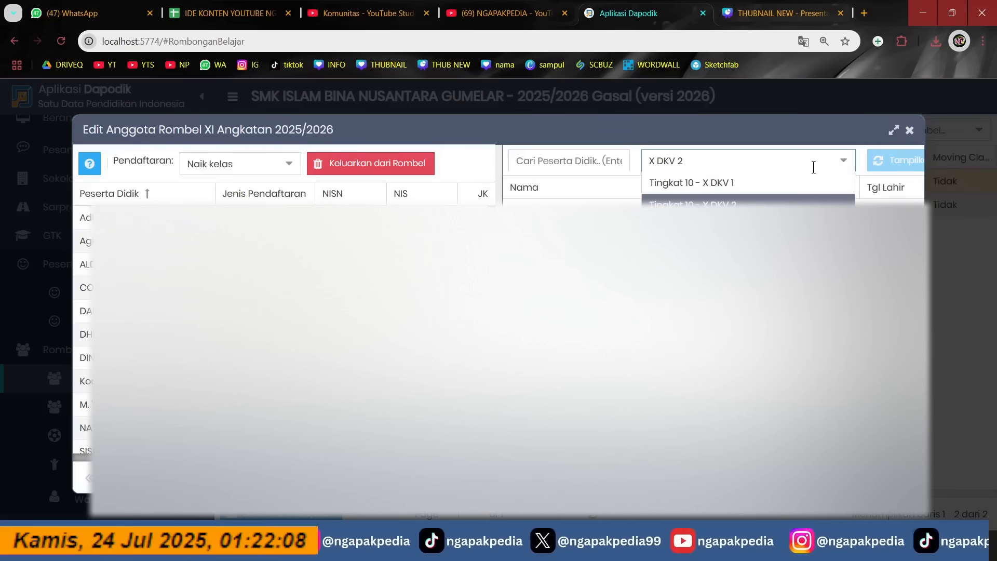
left_click(670, 186)
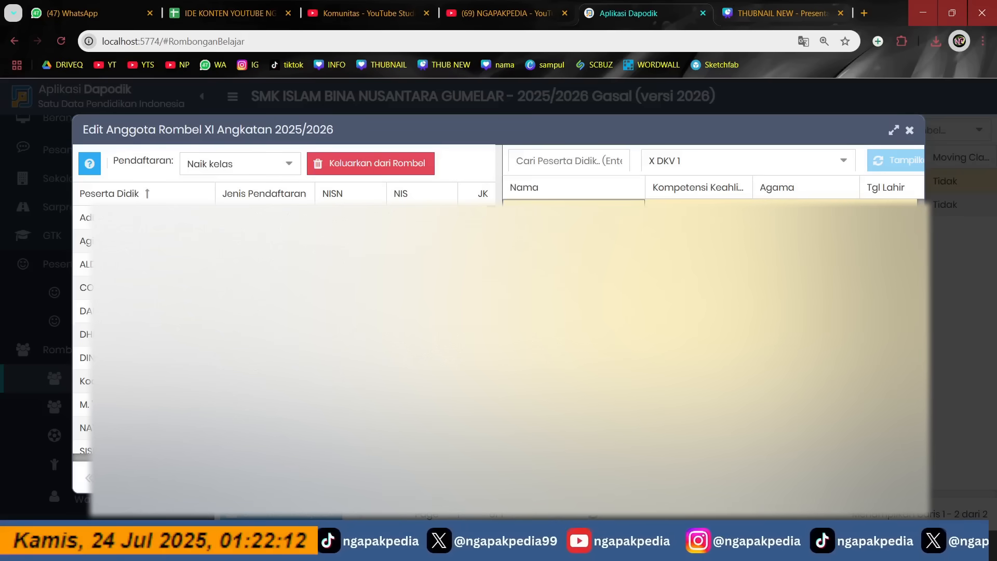
left_click_drag(574, 288, 229, 288)
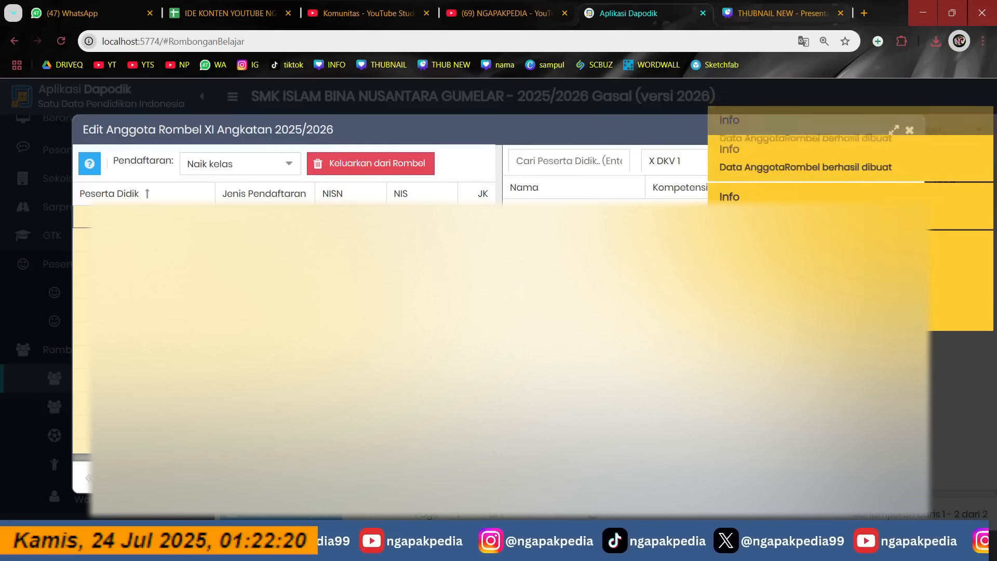
left_click(910, 132)
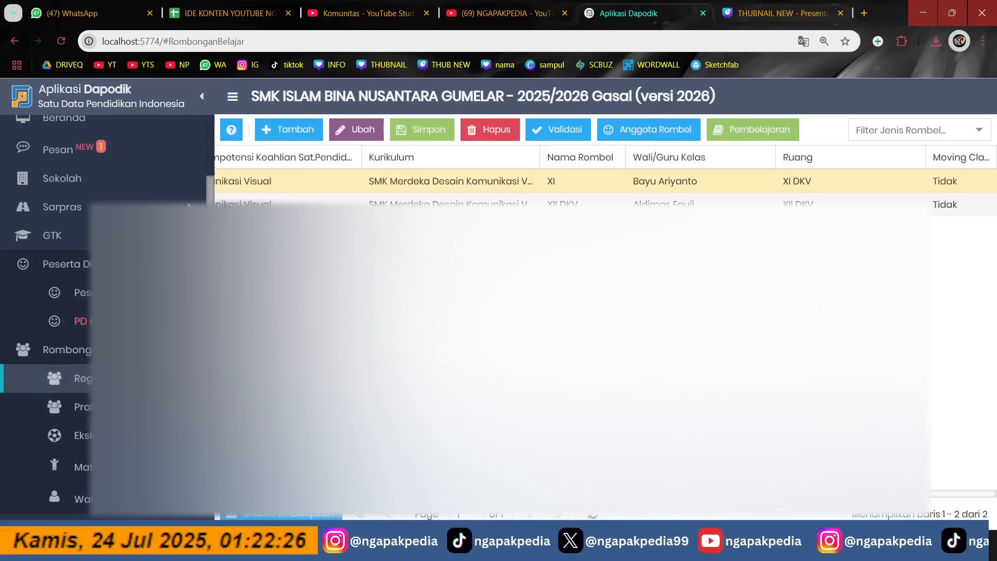
Step: Refresh the local validation after filling class XI and check the Peserta Didik invalid count
scroll(52, 333, "down", 2)
scroll(52, 332, "down", 1)
left_click(68, 433)
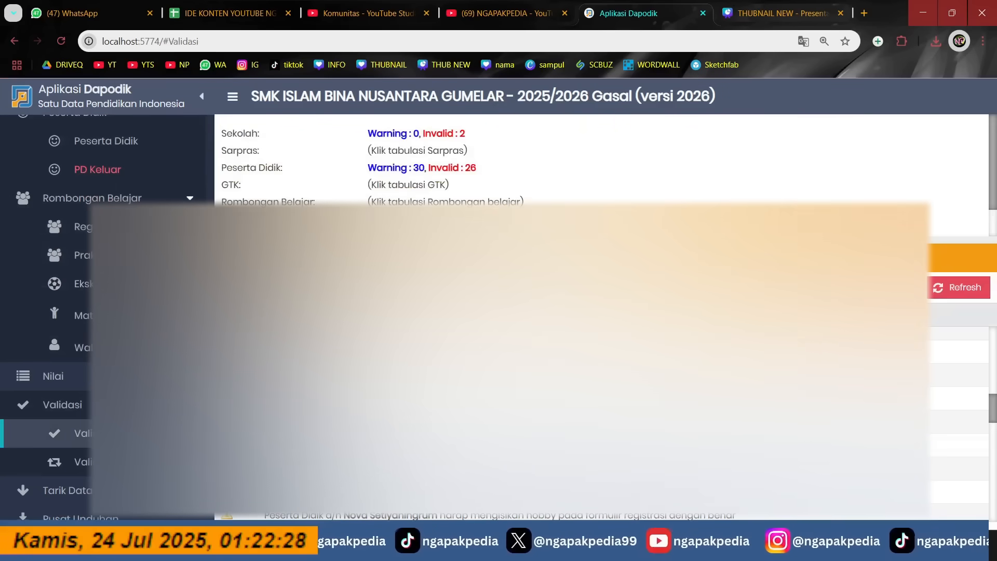
left_click(941, 289)
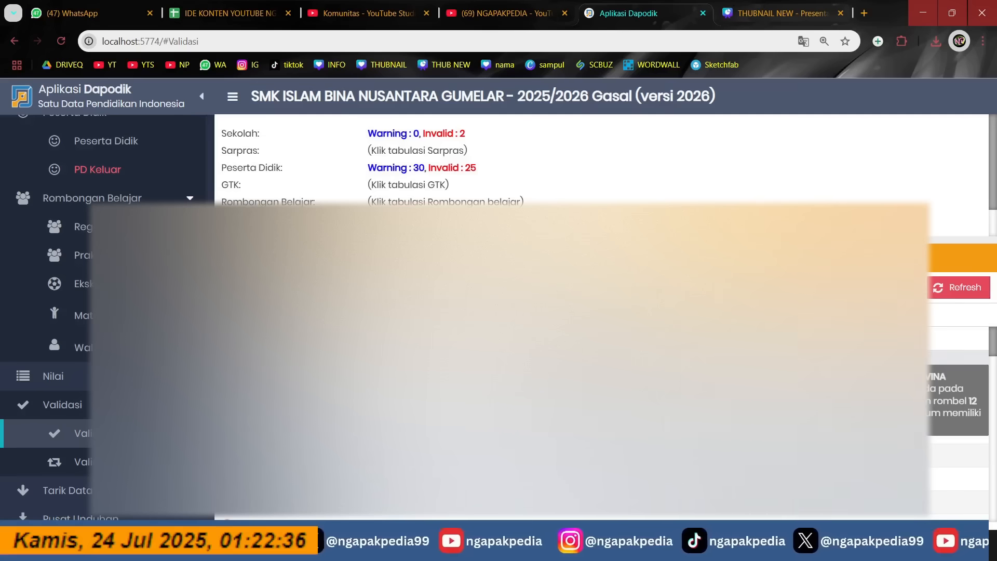
double_click(470, 168)
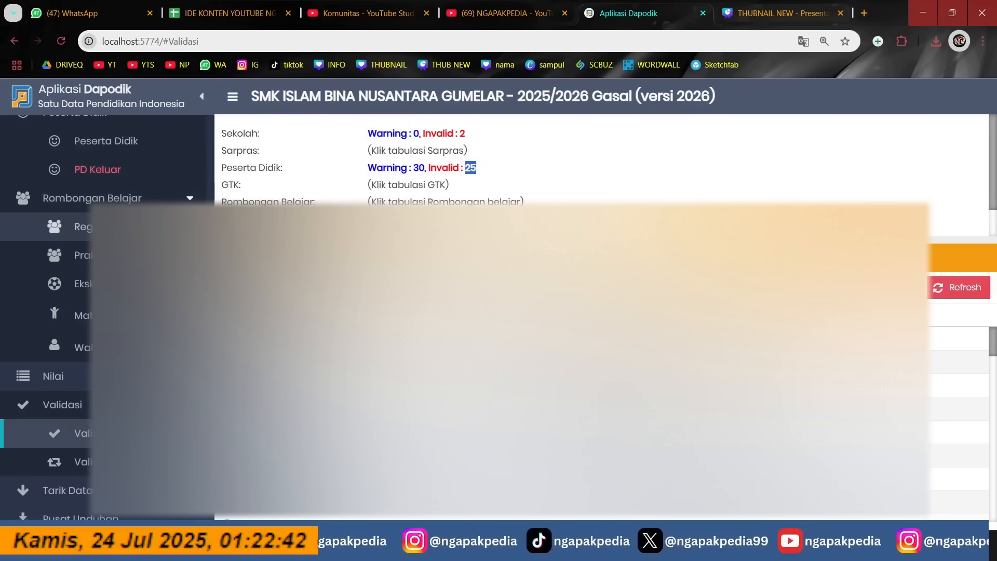
Step: Return to the regular Rombongan Belajar list and switch to OBS
left_click(81, 226)
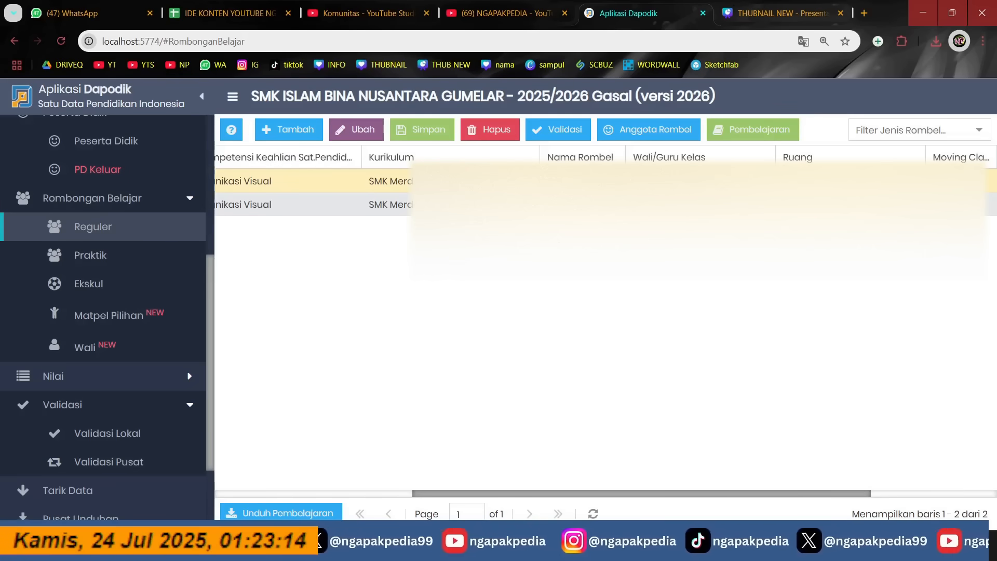
key("alt+Tab")
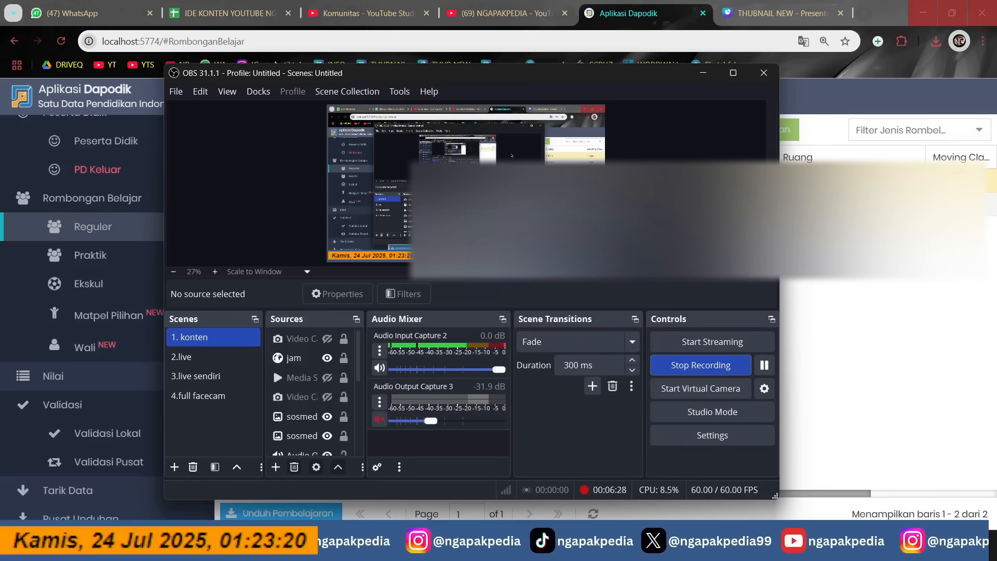
left_click(715, 74)
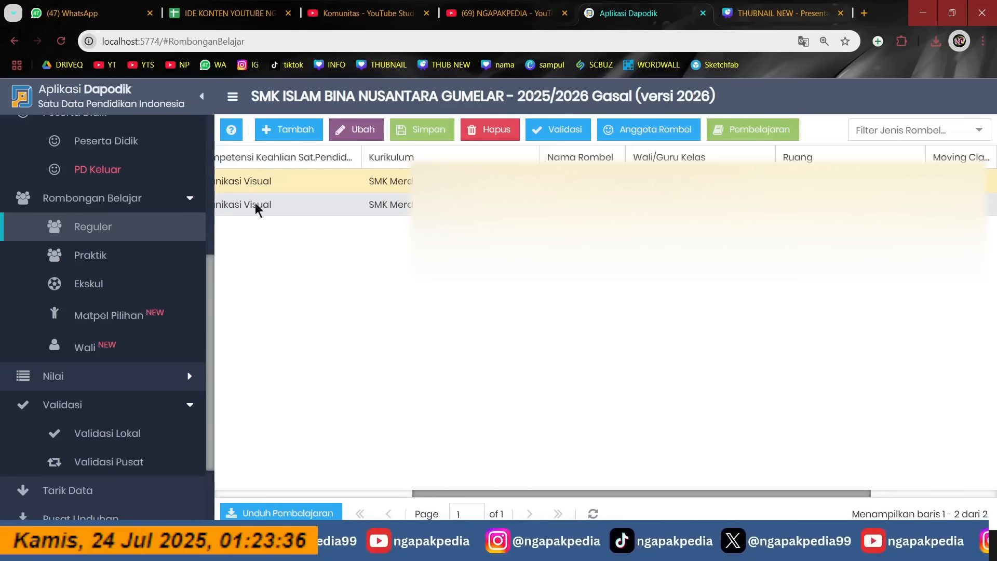
scroll(129, 259, "down", 2)
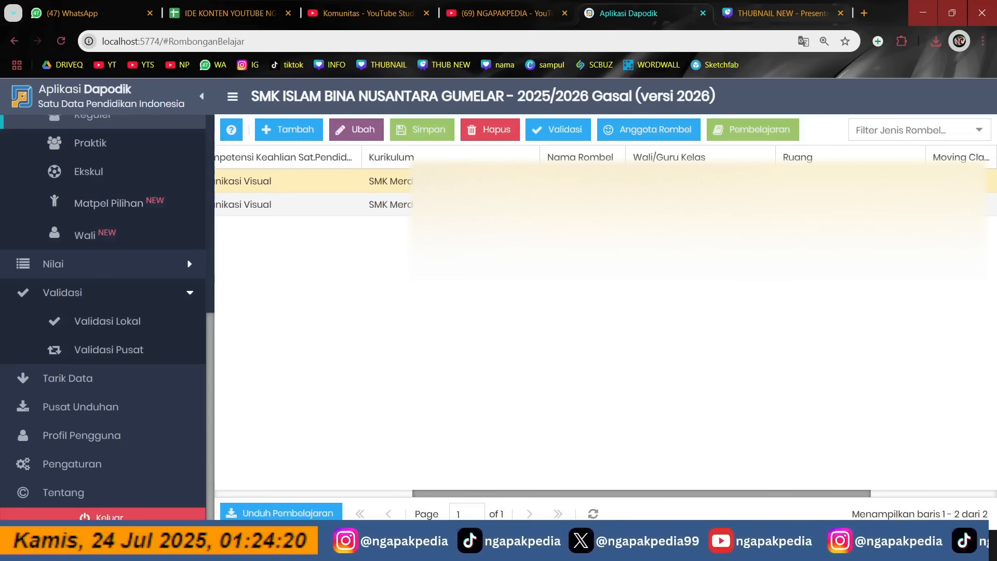
key("alt+Tab")
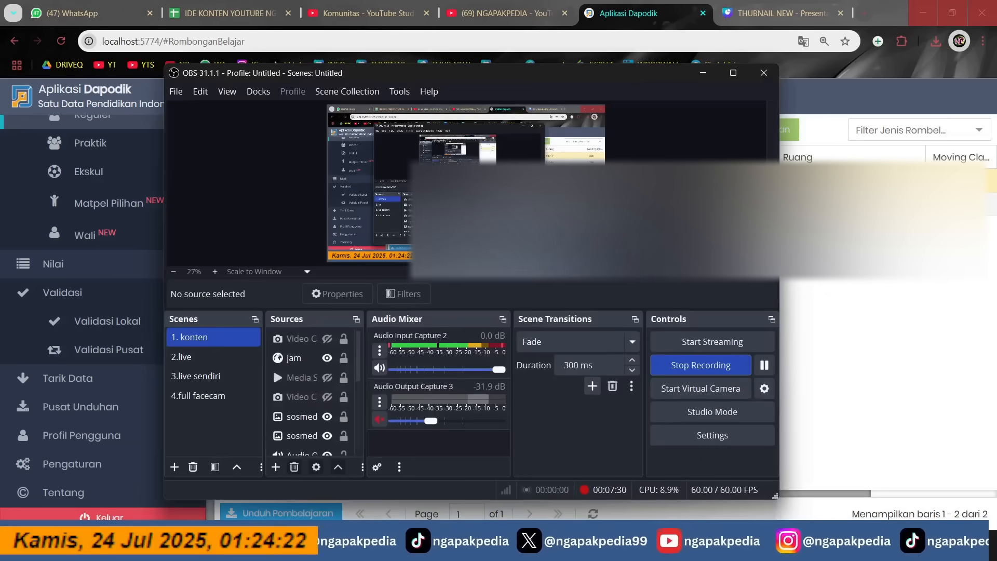
key("alt+Tab")
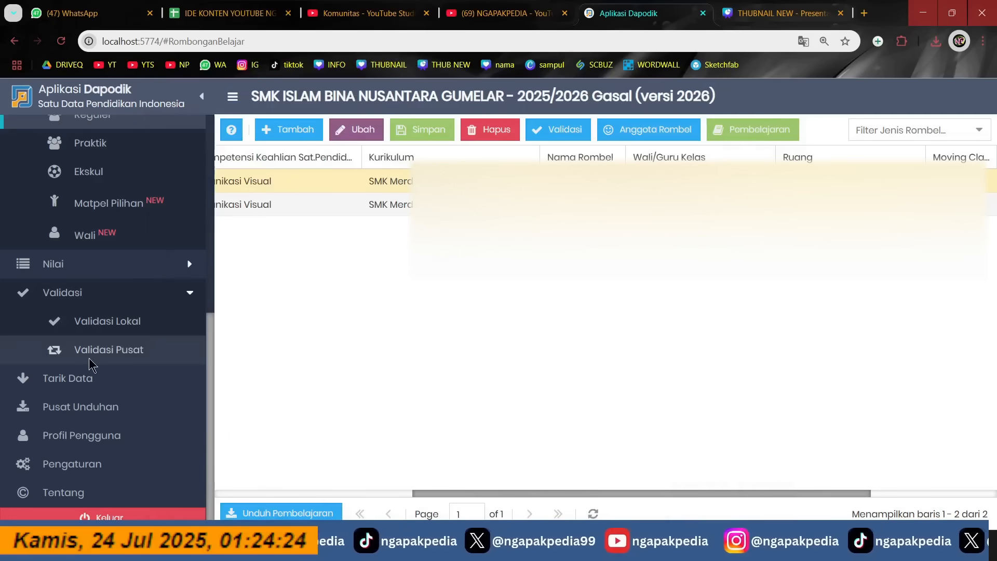
scroll(127, 307, "up", 5)
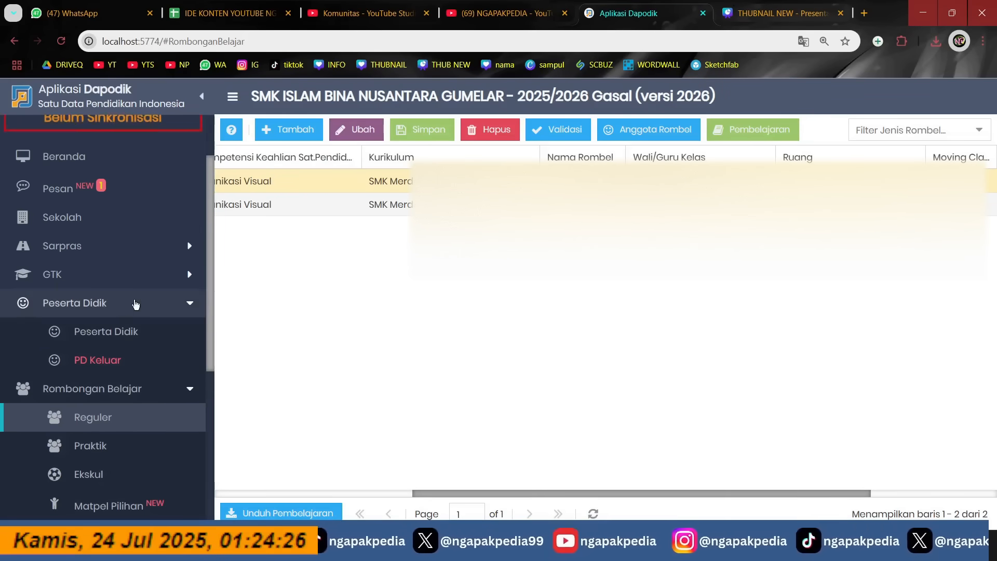
scroll(177, 301, "down", 5)
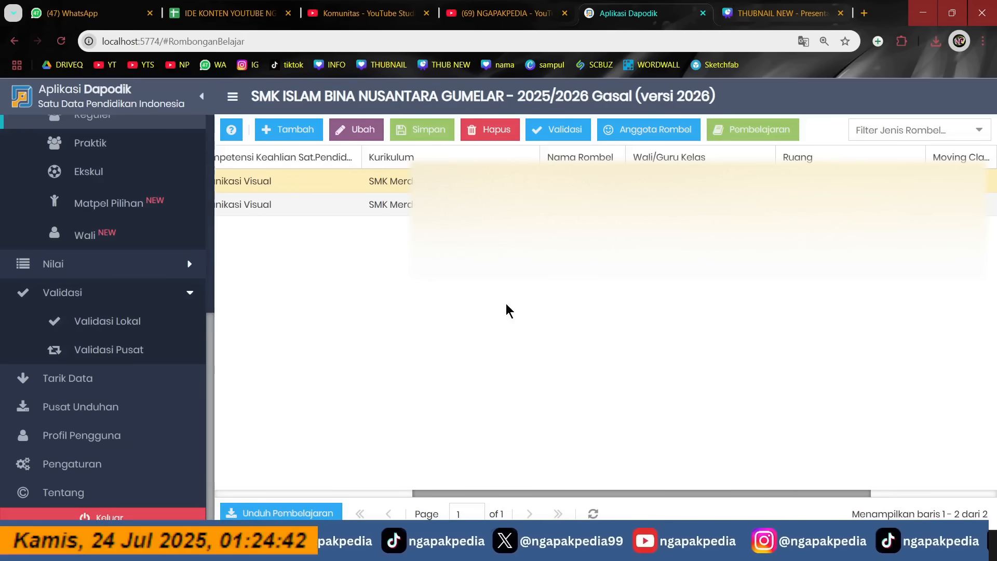
Step: Switch to YouTube to view the NGAPAKPEDIA channel's videos page, highlight the channel name and switch to OBS
left_click(529, 13)
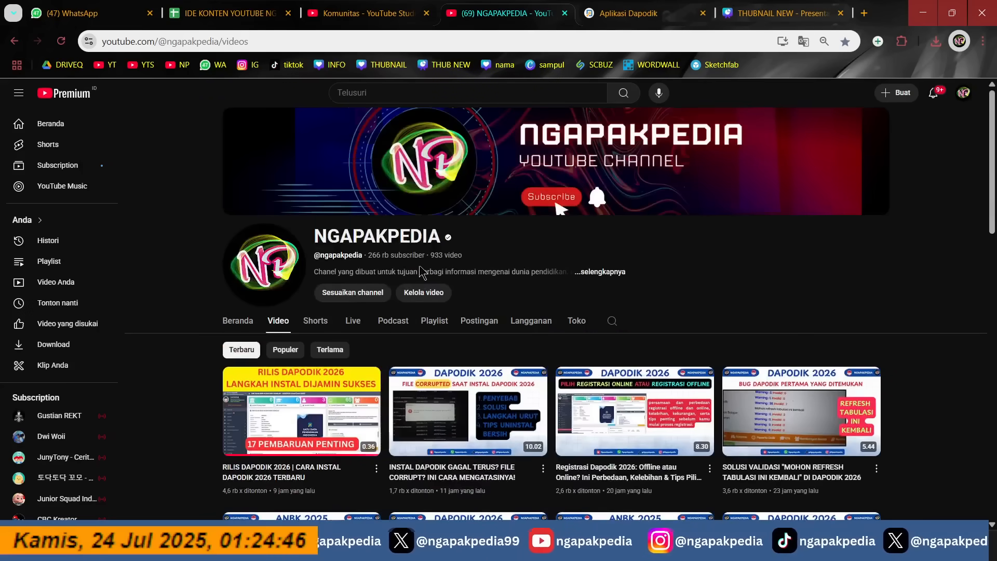
double_click(398, 240)
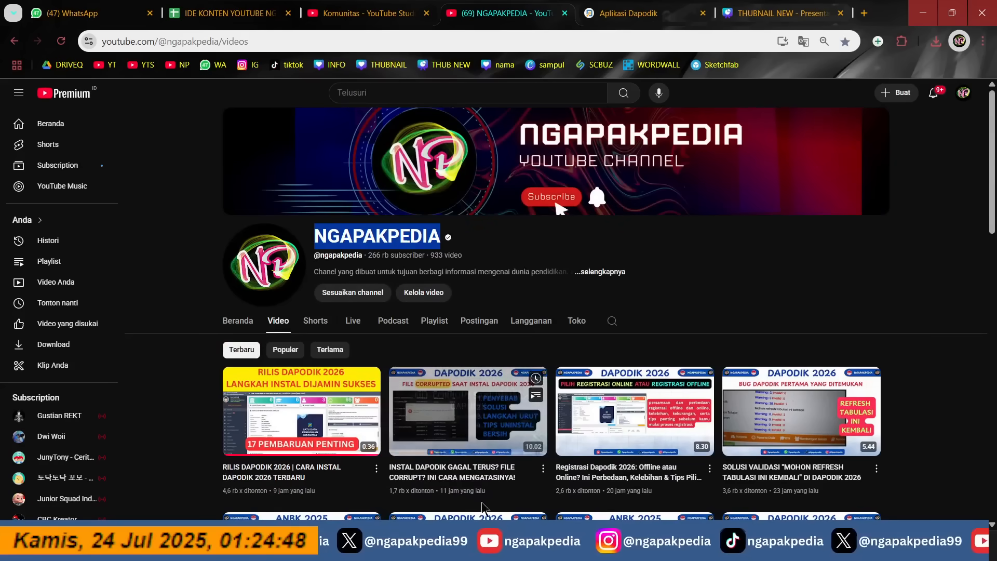
left_click(489, 547)
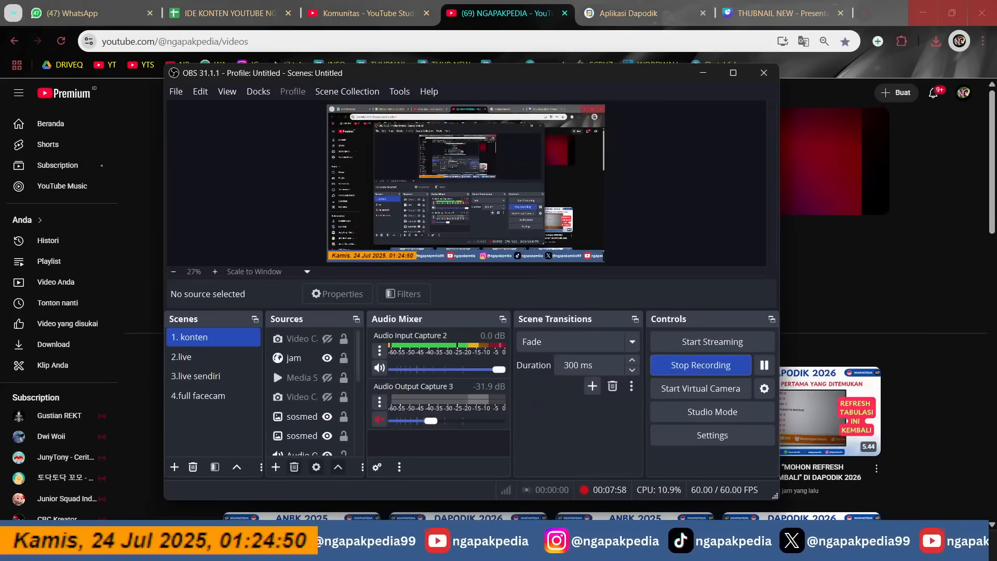